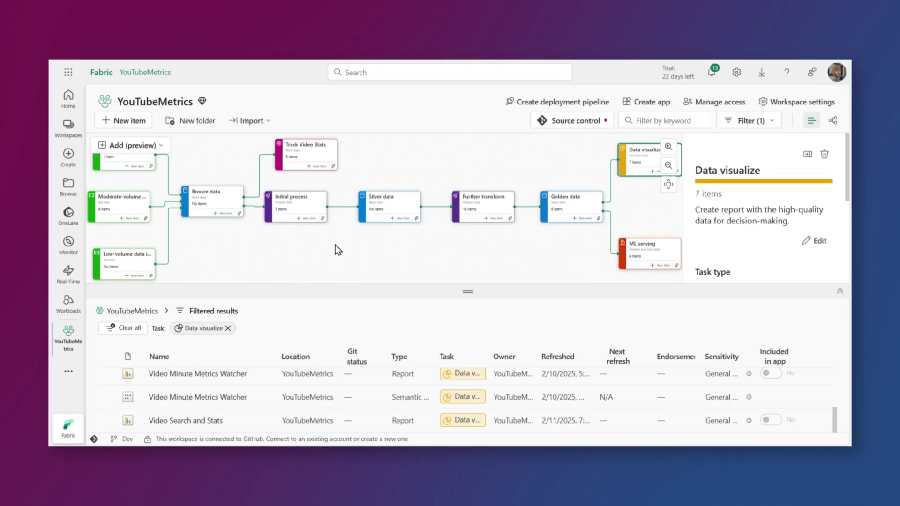
- Filter the YouTubeMetrics task flow to Golden data and Data visualize, then select Metrics_Analytics
{"action": "left_click", "coordinate": [579, 205]}
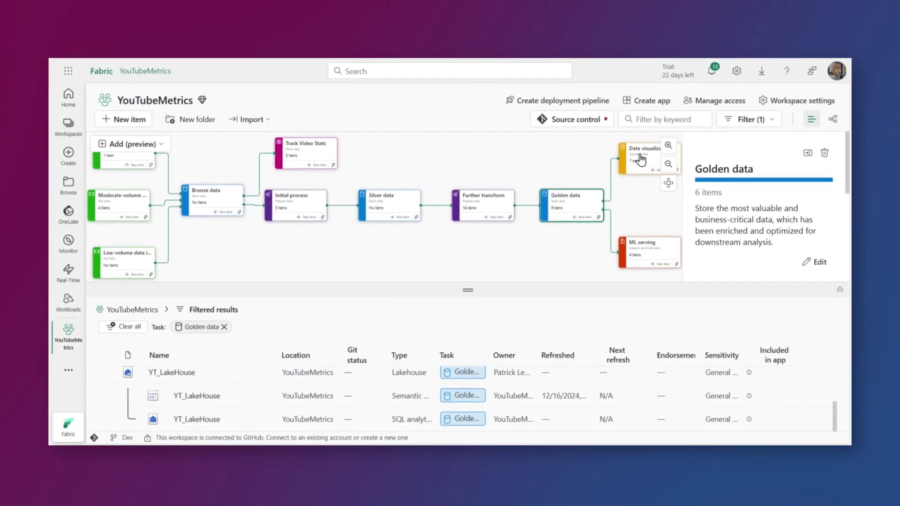
{"action": "left_click", "coordinate": [641, 159]}
{"action": "scroll", "coordinate": [264, 390], "scroll_direction": "down", "scroll_amount": 5}
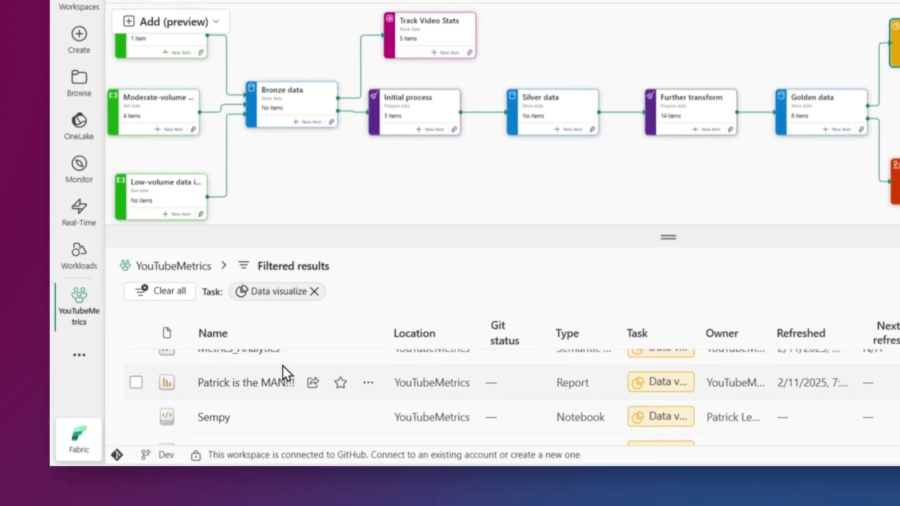
{"action": "scroll", "coordinate": [283, 366], "scroll_direction": "up", "scroll_amount": 1}
{"action": "left_click", "coordinate": [283, 366]}
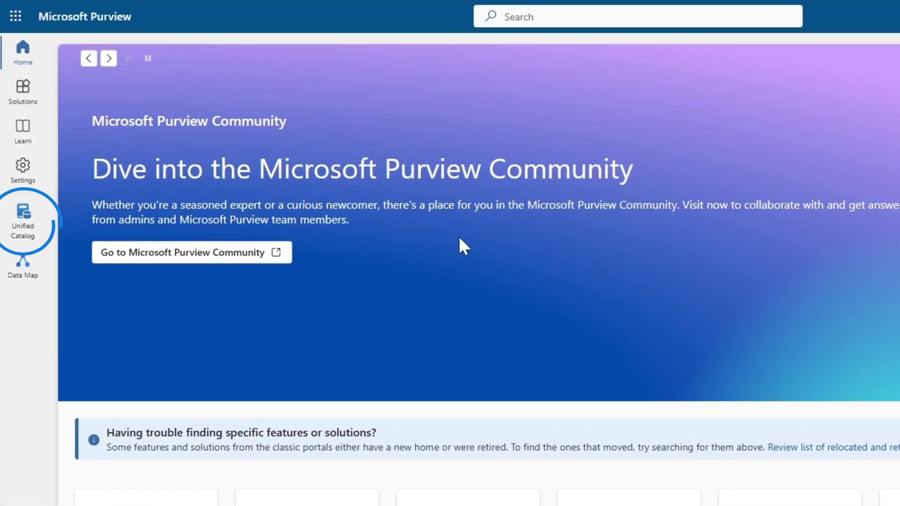
- Open the Unified Catalog governance domains and view the Administration domain's details
{"action": "left_click", "coordinate": [16, 234]}
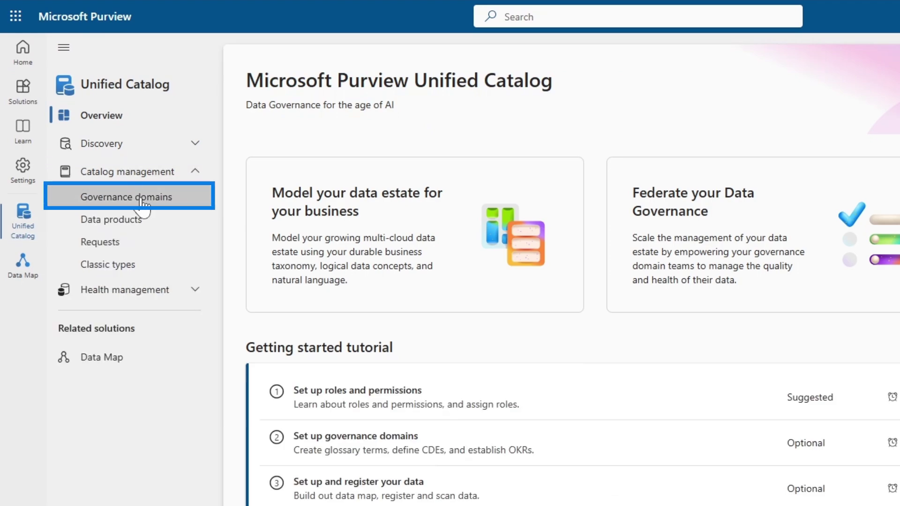
{"action": "left_click", "coordinate": [143, 200]}
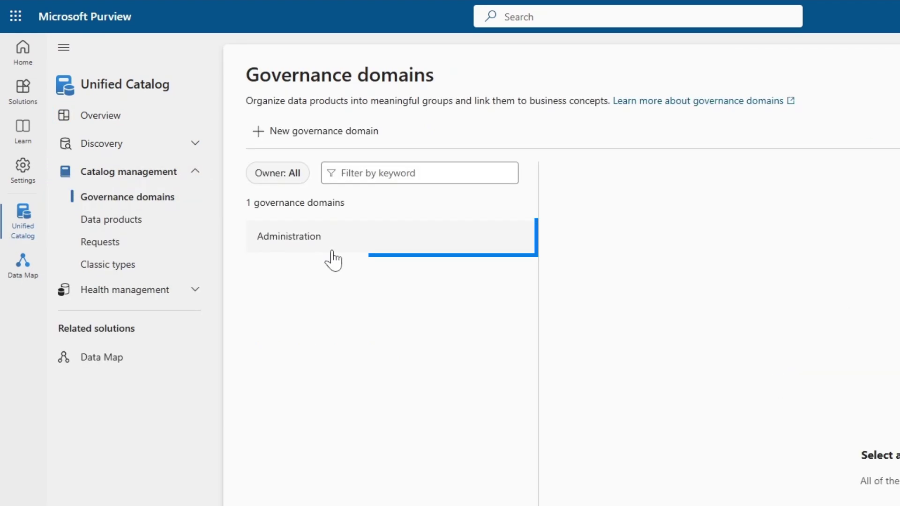
{"action": "left_click", "coordinate": [331, 253]}
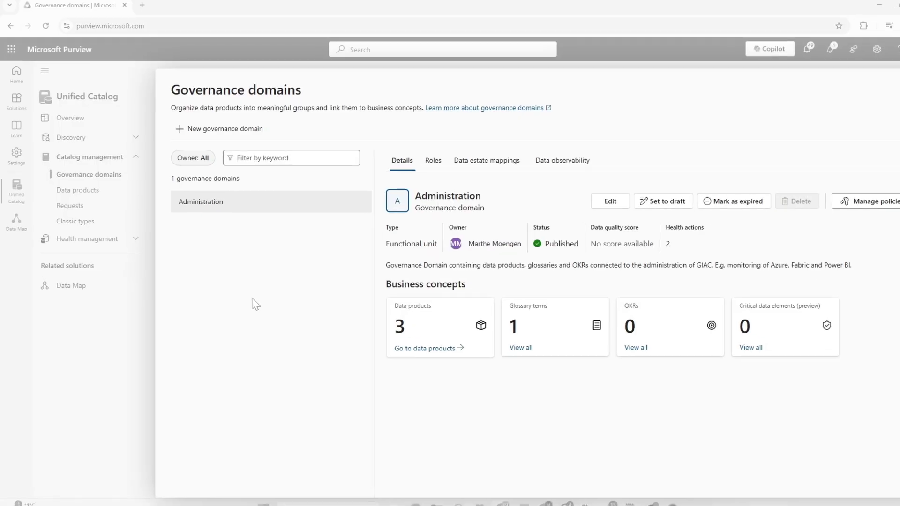
{"action": "left_click", "coordinate": [198, 131]}
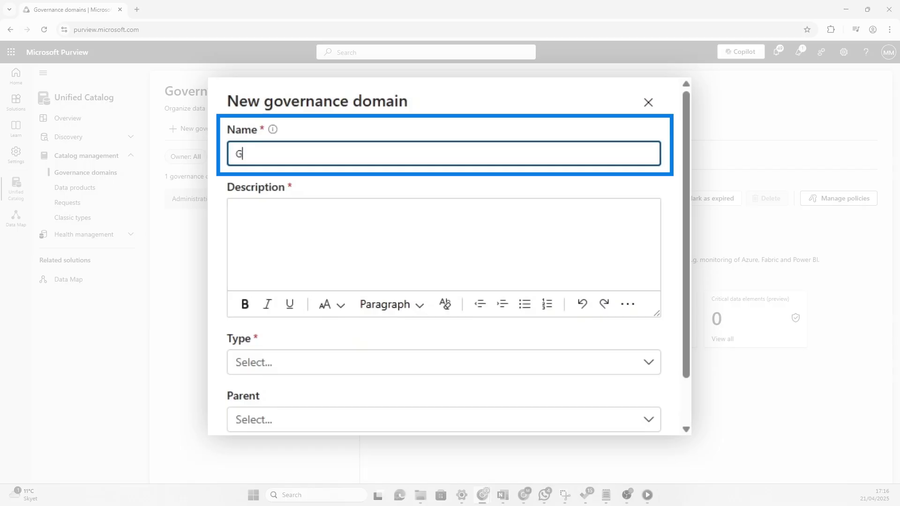
- Create a Data domain named 'GIAC YouTube Channel' with a description of its YouTube data
{"action": "type", "text": "GIAC YouTube Channel"}
{"action": "key", "text": "Tab"}
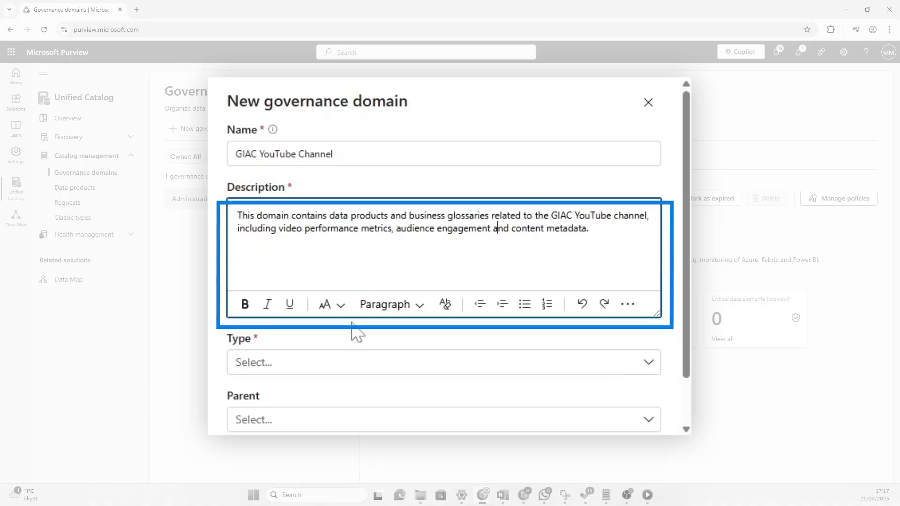
{"action": "scroll", "coordinate": [333, 334], "scroll_direction": "down", "scroll_amount": 1}
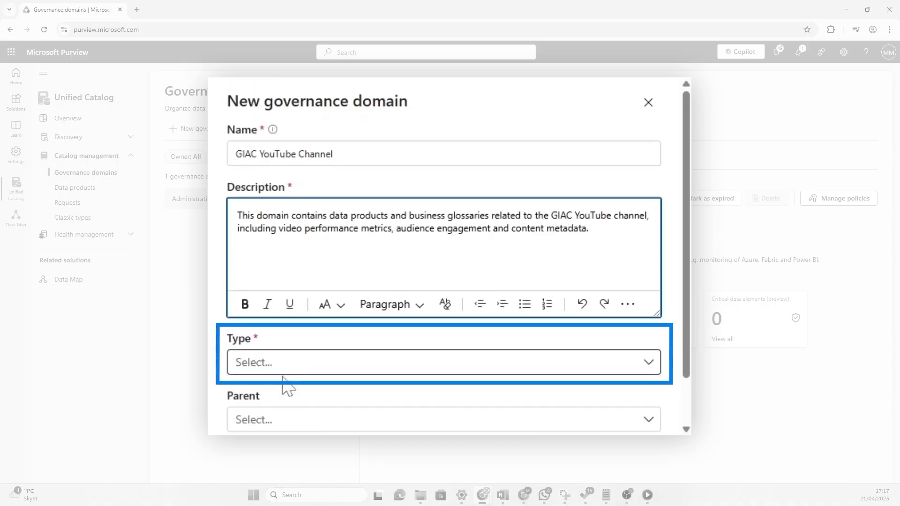
{"action": "left_click", "coordinate": [287, 368]}
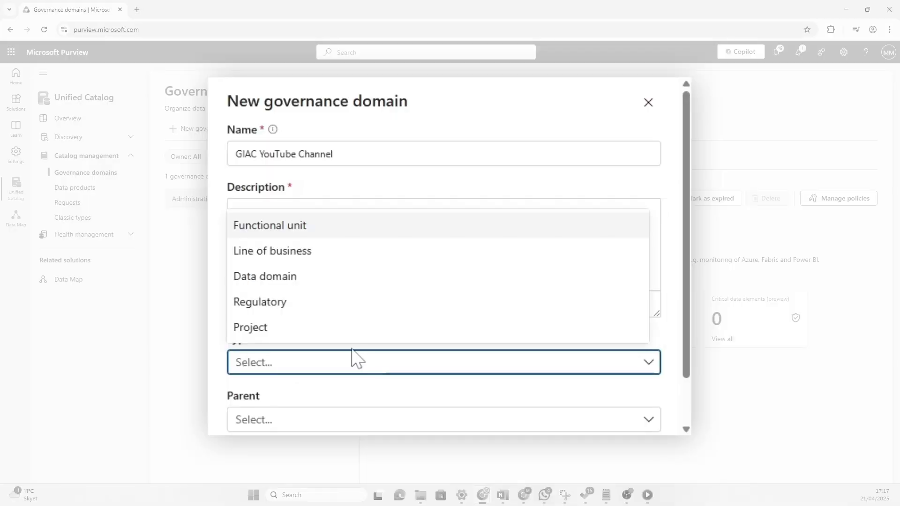
{"action": "left_click", "coordinate": [353, 276]}
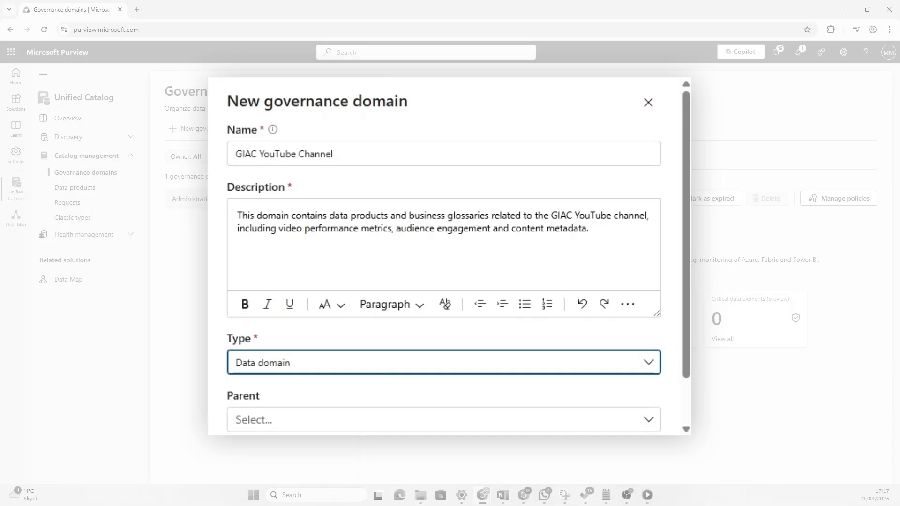
{"action": "scroll", "coordinate": [347, 357], "scroll_direction": "down", "scroll_amount": 1}
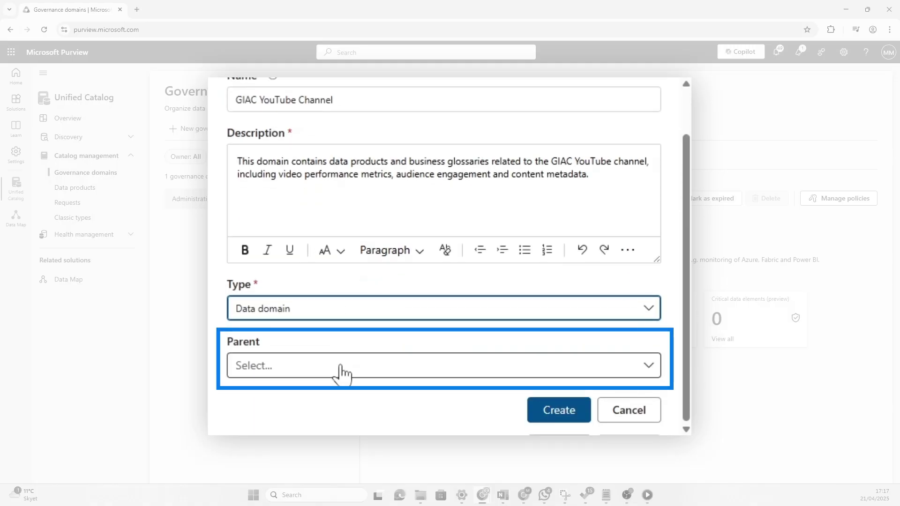
{"action": "left_click", "coordinate": [556, 413]}
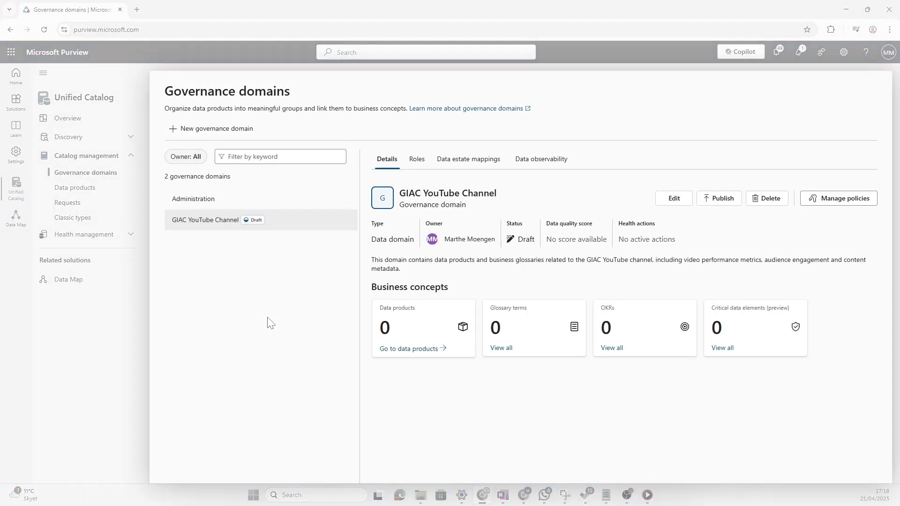
- Start a new data product named 'GIAC Youtube Lakehouse' with the pasted description
{"action": "left_click", "coordinate": [400, 351]}
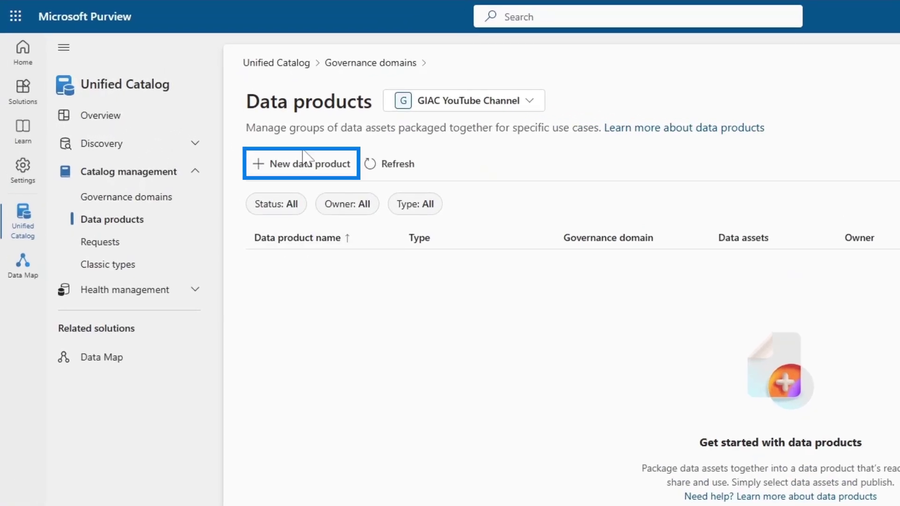
{"action": "left_click", "coordinate": [298, 169]}
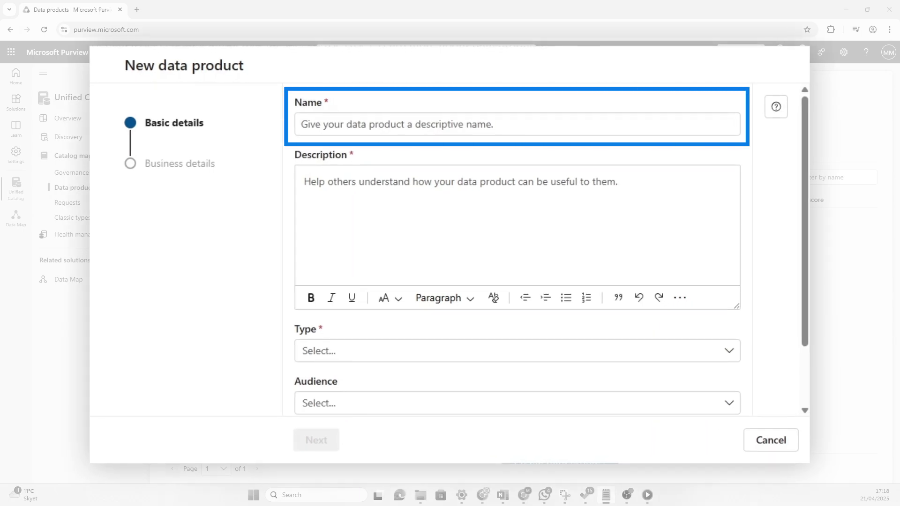
{"action": "type", "text": "GIAC Youtube Lak"}
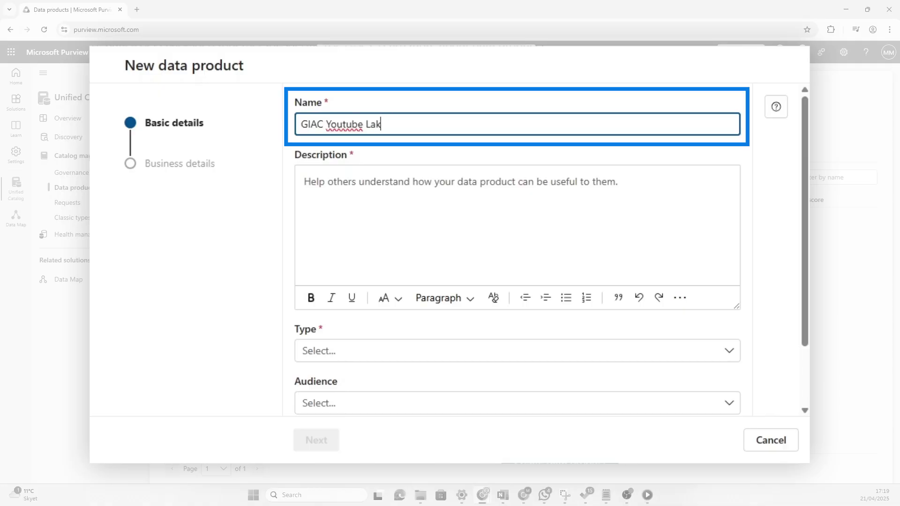
{"action": "type", "text": "ehouse"}
{"action": "left_click", "coordinate": [305, 180]}
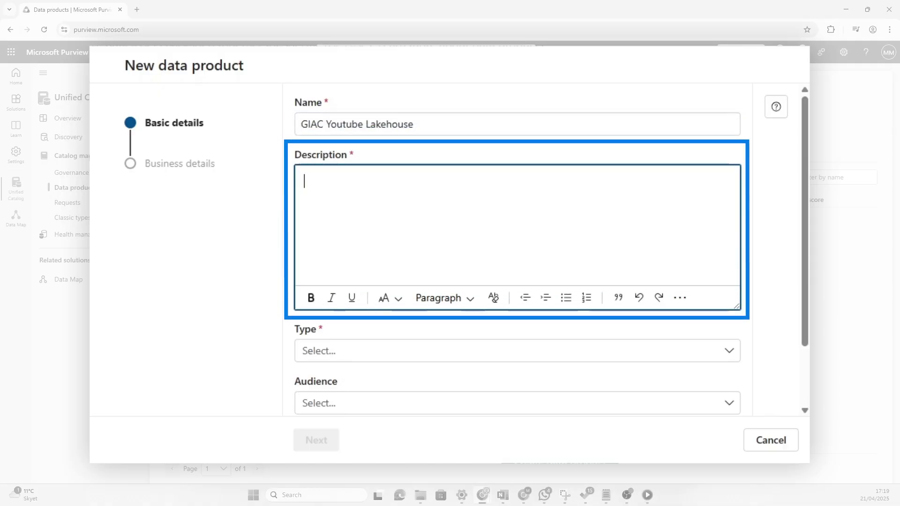
{"action": "type", "text": "This report provides insights into the performance of the GIAC YouTube channel, including key metrics such as views, watch time, subscriber growth, audience retention, traffic sources, and engagement (likes, comments, shares)."}
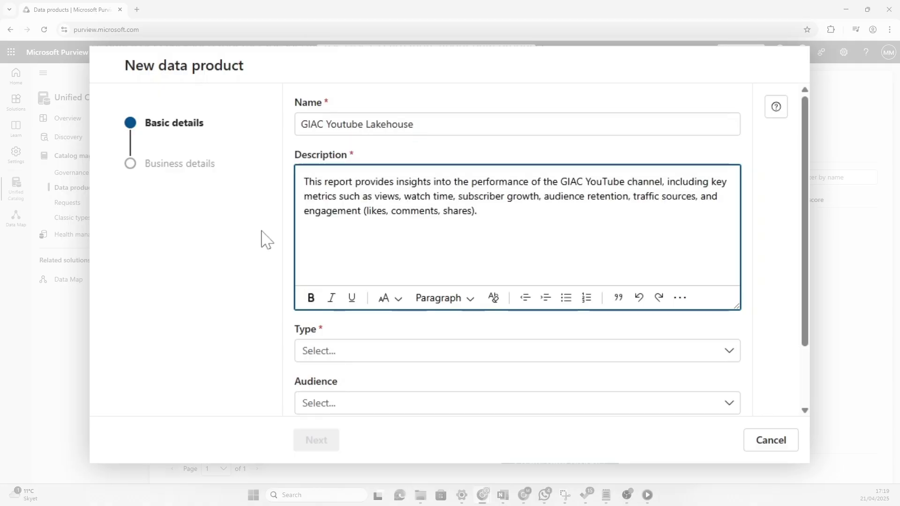
- Set the product type to Dataset, add BI engineer to the audience, and add a second owner
{"action": "left_click", "coordinate": [346, 361]}
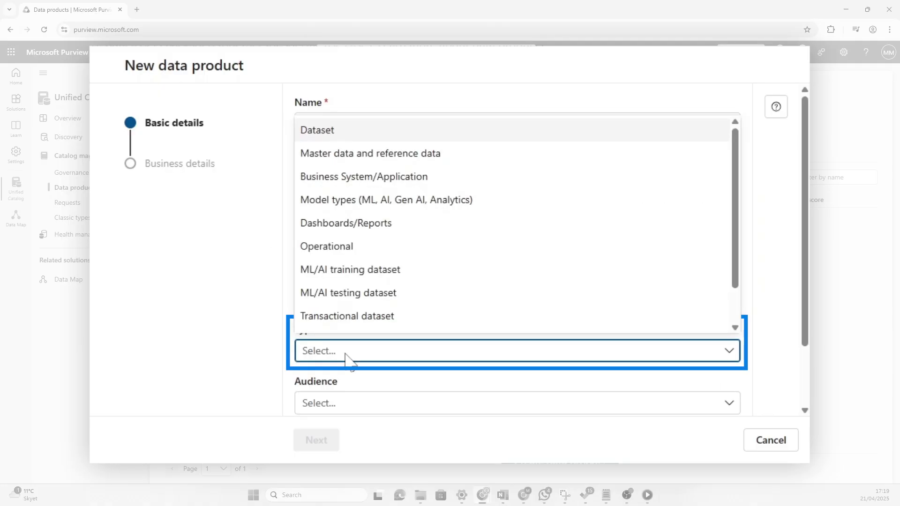
{"action": "scroll", "coordinate": [390, 249], "scroll_direction": "down", "scroll_amount": 2}
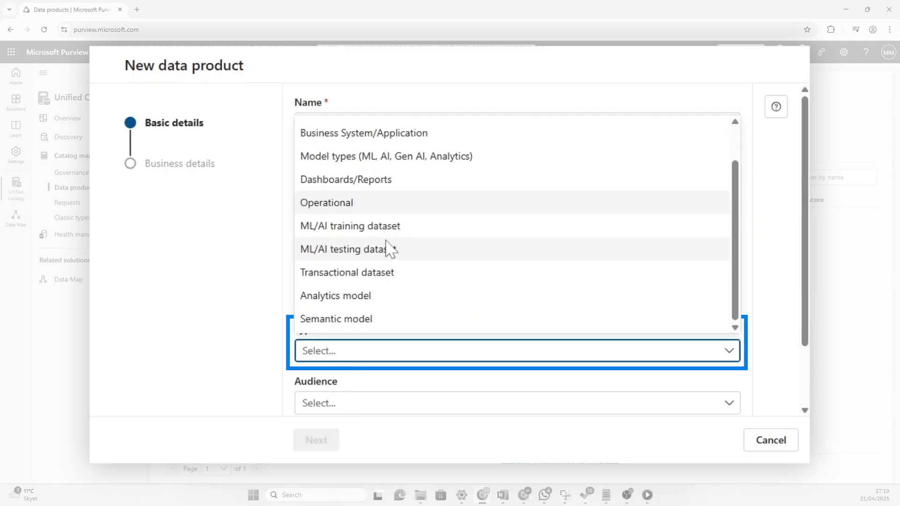
{"action": "scroll", "coordinate": [315, 136], "scroll_direction": "up", "scroll_amount": 2}
{"action": "left_click", "coordinate": [318, 130]}
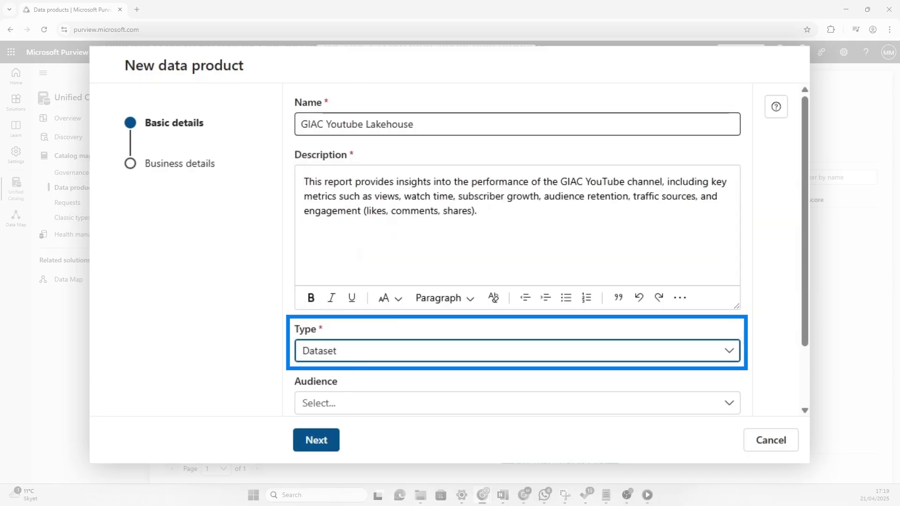
{"action": "scroll", "coordinate": [359, 370], "scroll_direction": "down", "scroll_amount": 2}
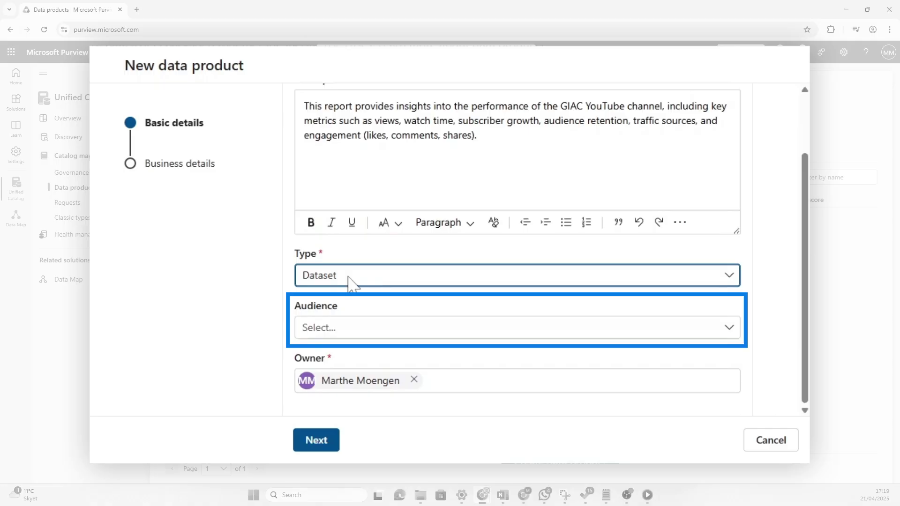
{"action": "left_click", "coordinate": [380, 331]}
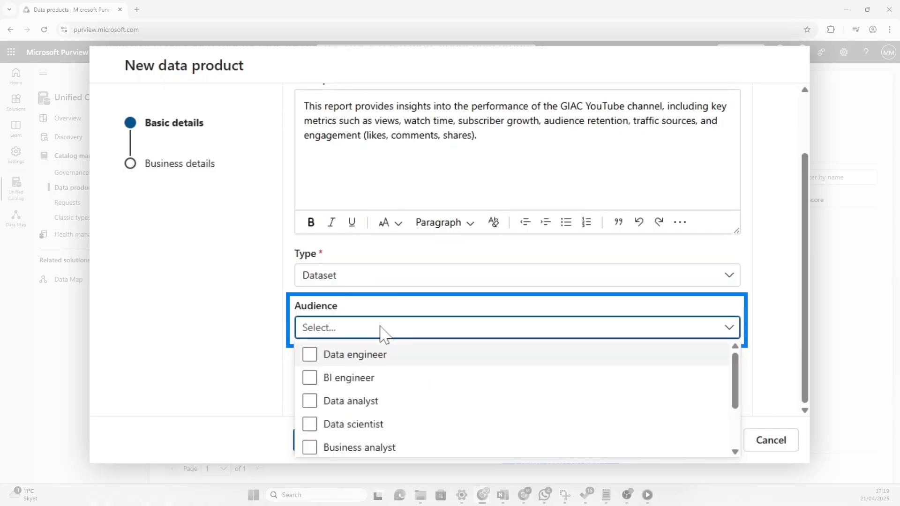
{"action": "left_click", "coordinate": [309, 378]}
{"action": "scroll", "coordinate": [448, 448], "scroll_direction": "down", "scroll_amount": 2}
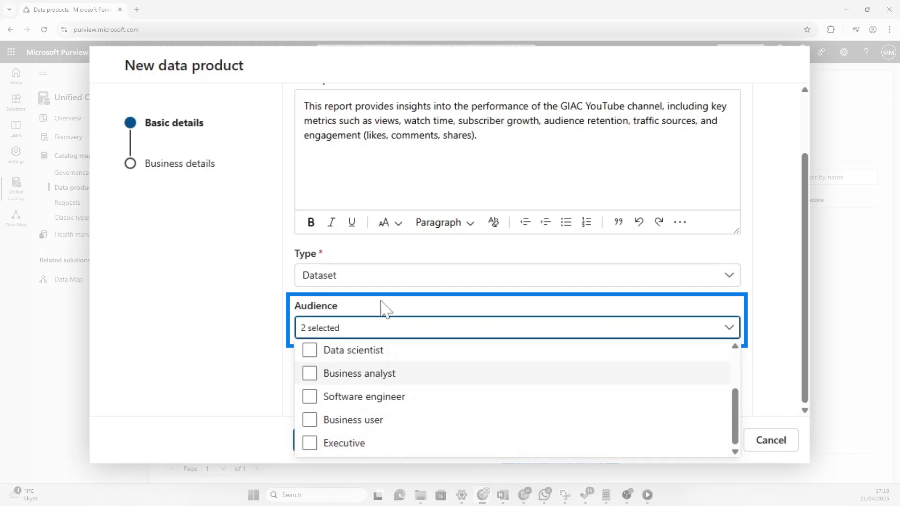
{"action": "key", "text": "Escape"}
{"action": "key", "text": "Tab"}
{"action": "type", "text": "pat"}
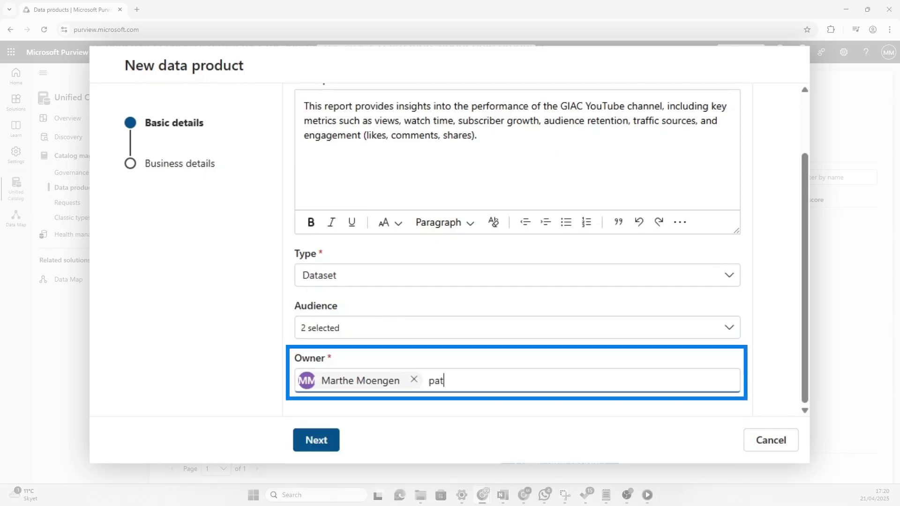
{"action": "type", "text": "rick"}
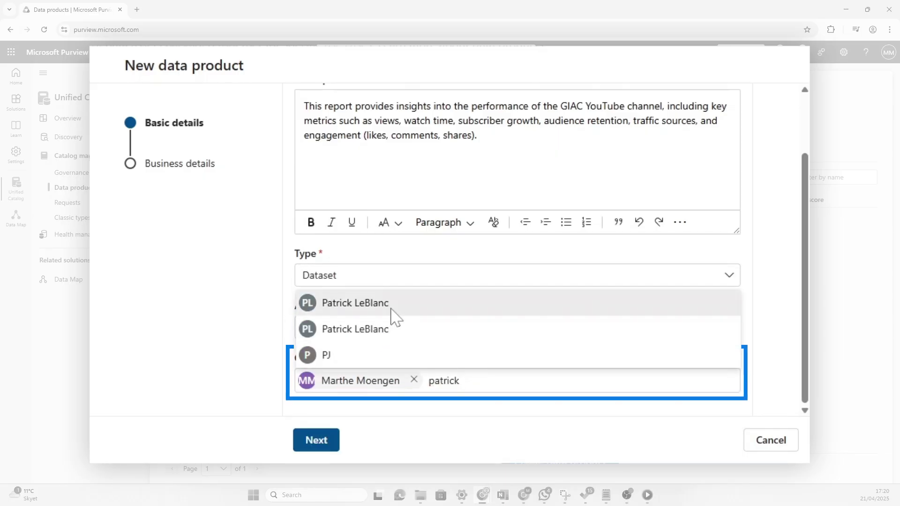
{"action": "left_click", "coordinate": [392, 309]}
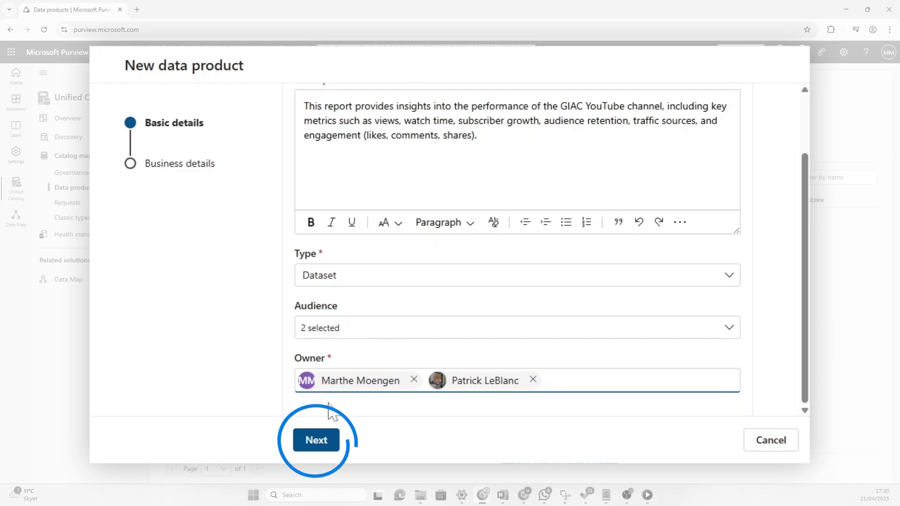
- Enter the content-strategy use cases, create the product, and choose Add data assets as next step
{"action": "left_click", "coordinate": [330, 444]}
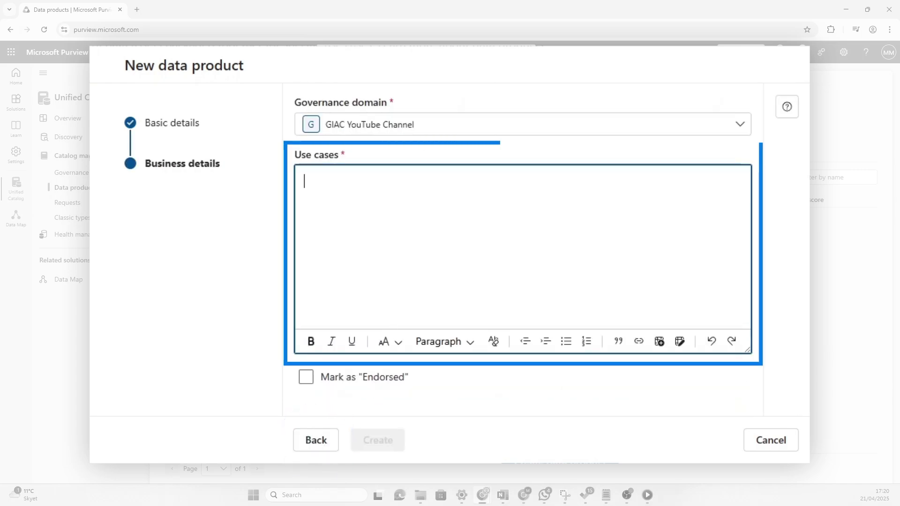
{"action": "type", "text": "Create semant"}
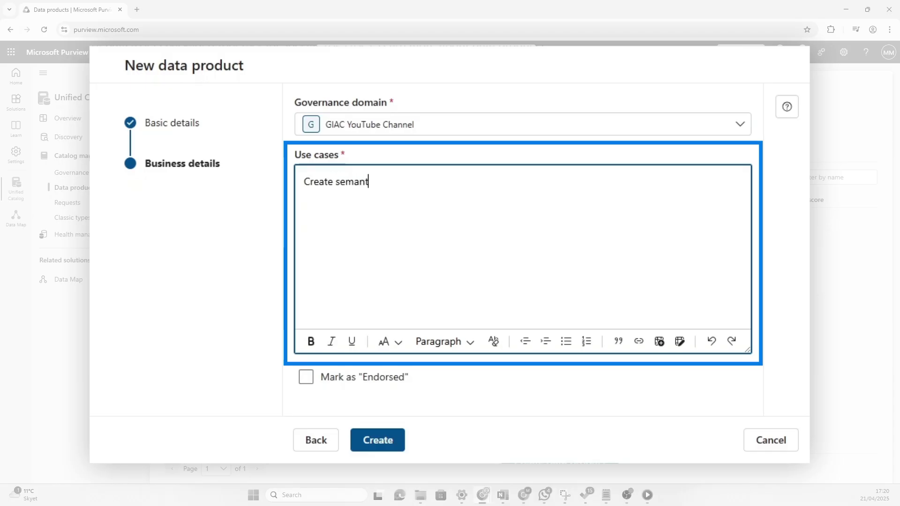
{"action": "type", "text": "ic models and reports that supports content strategy, performance tracking, and audience analysis."}
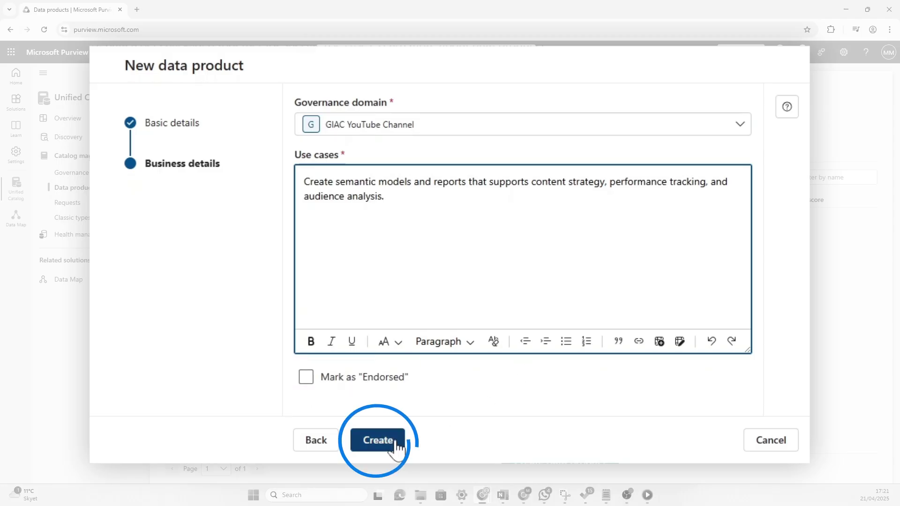
{"action": "left_click", "coordinate": [382, 441]}
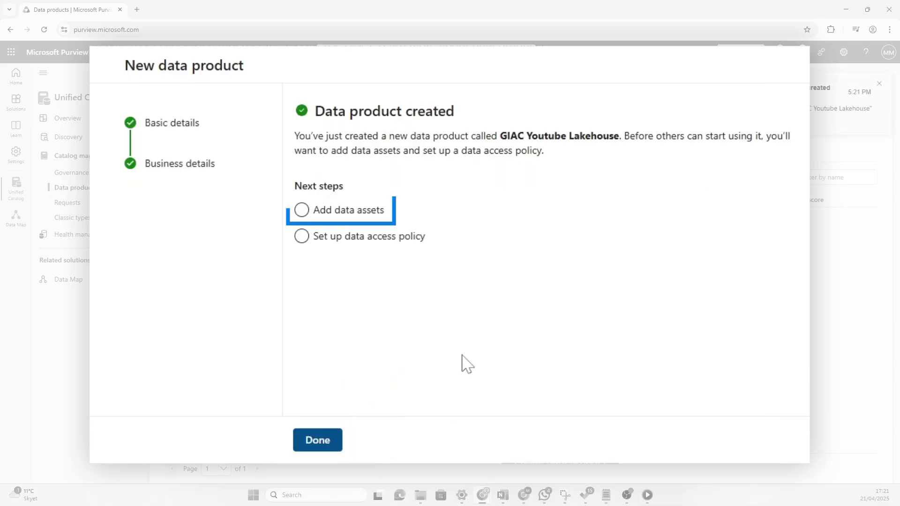
{"action": "left_click", "coordinate": [357, 246]}
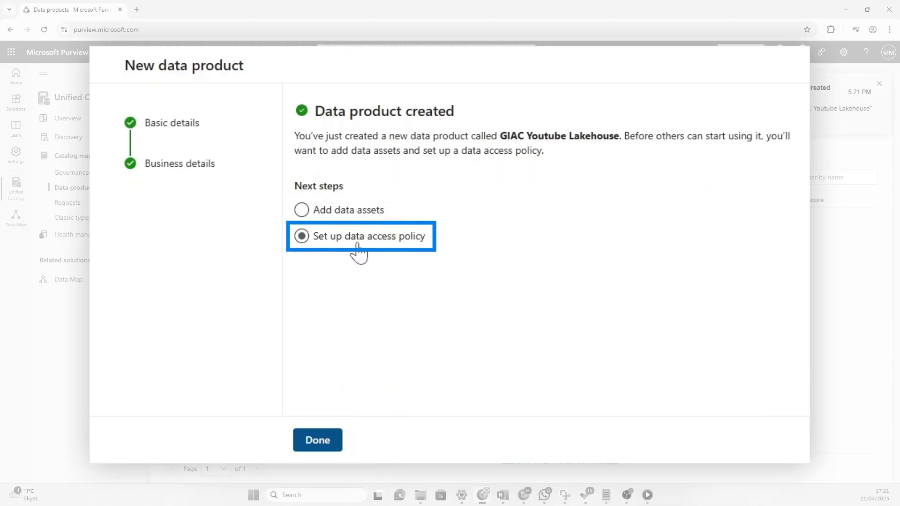
{"action": "left_click", "coordinate": [342, 210]}
{"action": "left_click", "coordinate": [325, 440]}
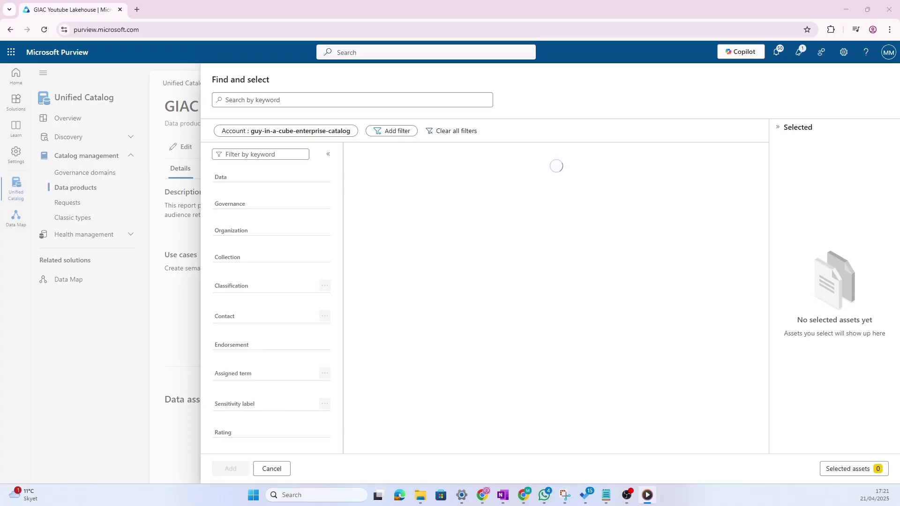
- Search the asset picker for YT_lakehouse and preview the gold_factvideostats table
{"action": "left_click", "coordinate": [335, 99]}
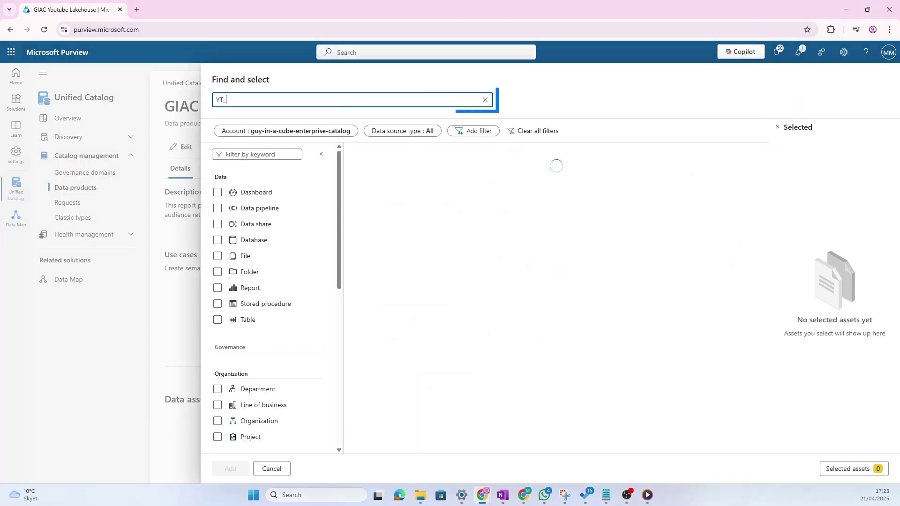
{"action": "type", "text": "_lak"}
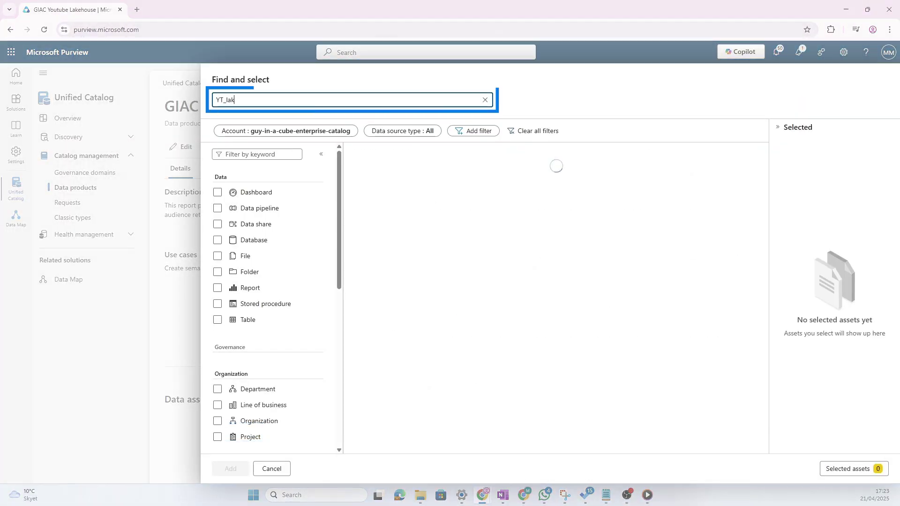
{"action": "type", "text": "ehouse"}
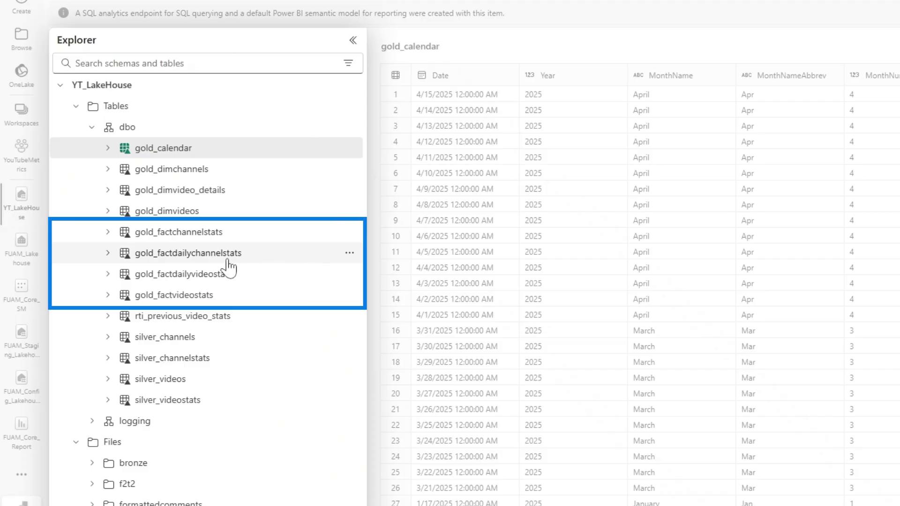
{"action": "left_click", "coordinate": [232, 300]}
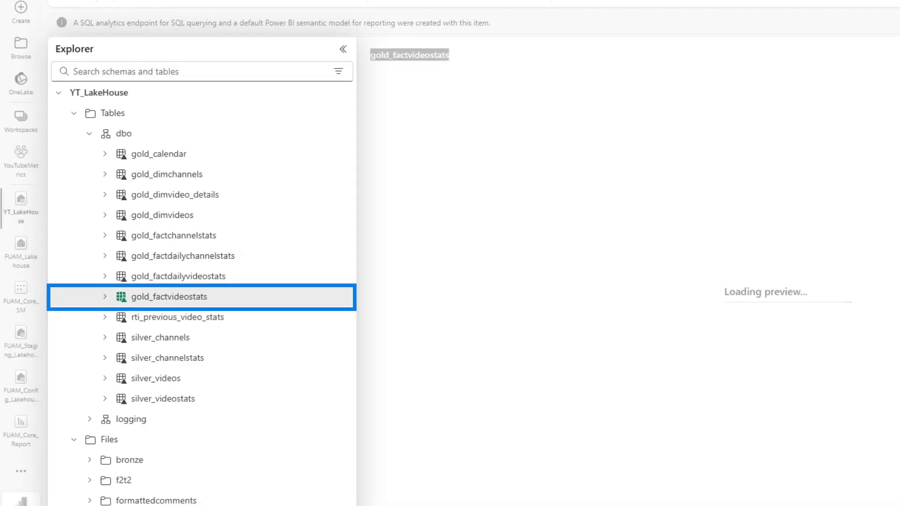
{"action": "key", "text": "alt+Tab"}
- Search for gold_factvideostats and add it to the data product
{"action": "key", "text": "ctrl+a"}
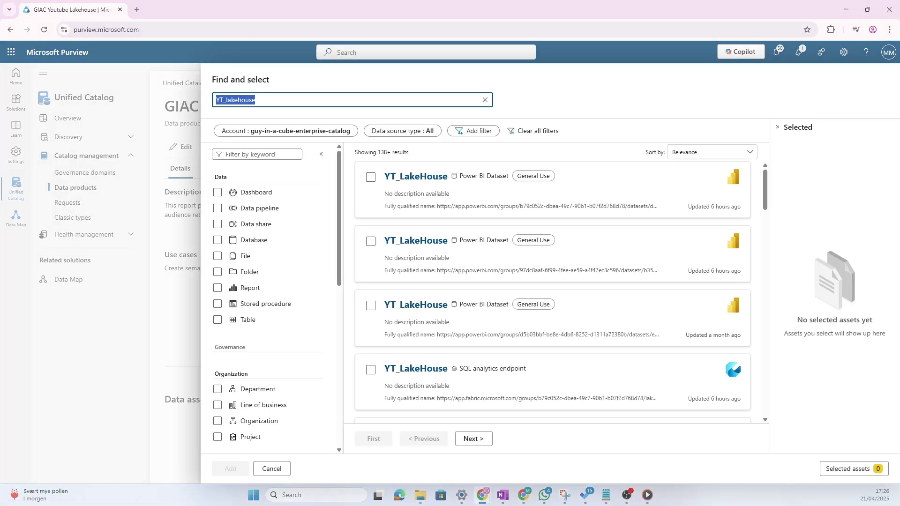
{"action": "type", "text": "gold_factvideostats"}
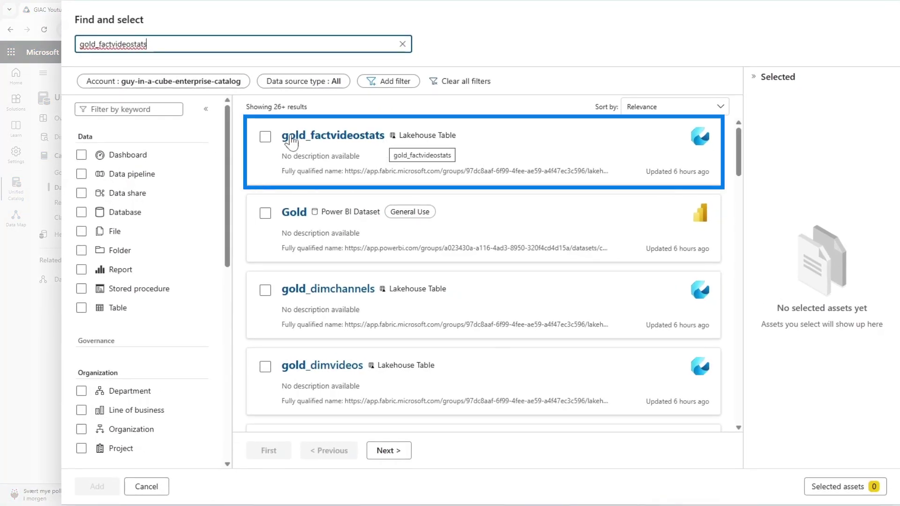
{"action": "left_click", "coordinate": [266, 137]}
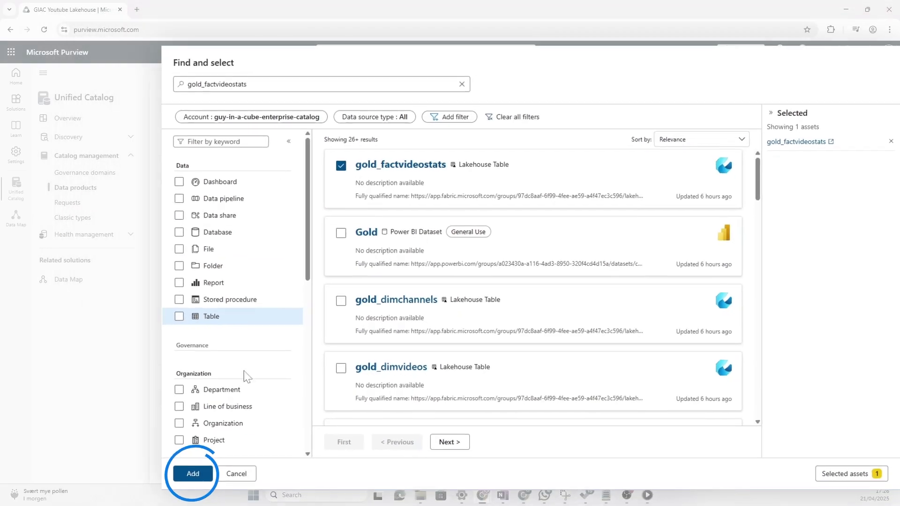
{"action": "left_click", "coordinate": [193, 474]}
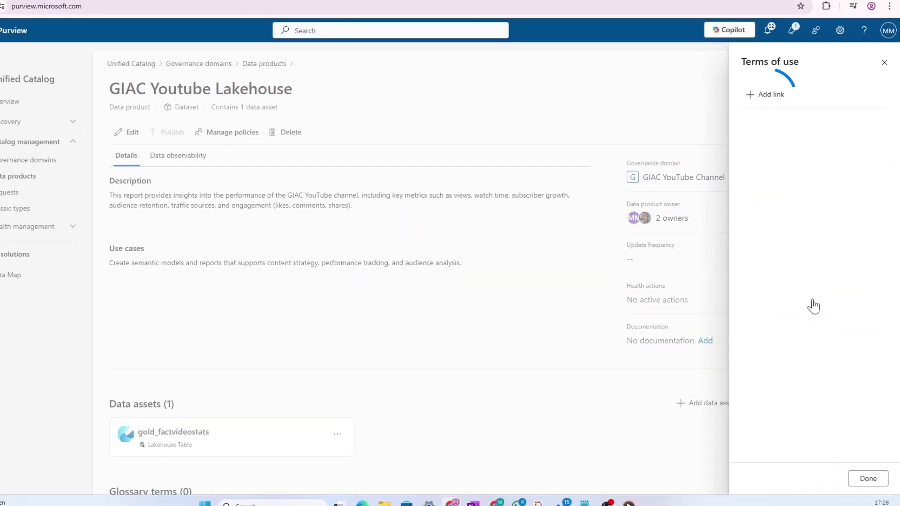
- Attach a 'Terms of Use - Confidential' link with the pasted URL to gold_factvideostats
{"action": "left_click", "coordinate": [772, 111]}
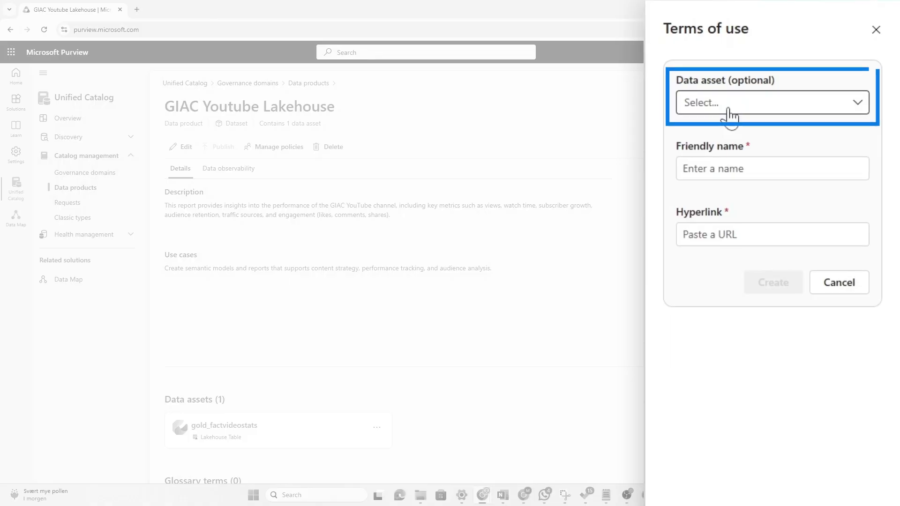
{"action": "left_click", "coordinate": [792, 126]}
{"action": "left_click", "coordinate": [710, 127]}
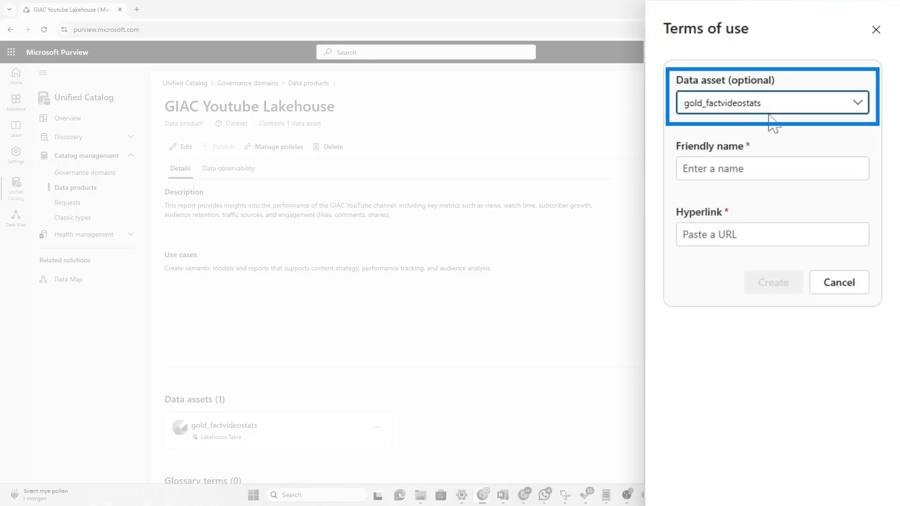
{"action": "left_click", "coordinate": [750, 169]}
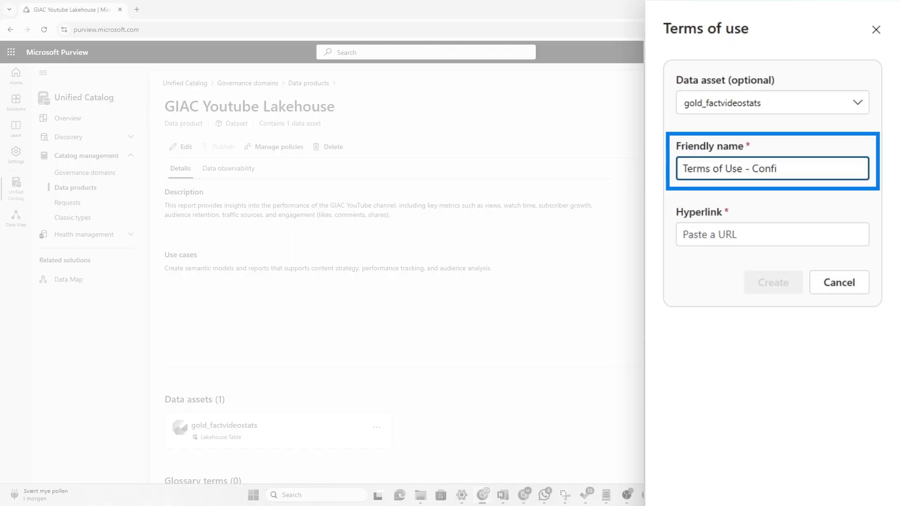
{"action": "type", "text": "Terms of Use - Confidential"}
{"action": "key", "text": "Tab"}
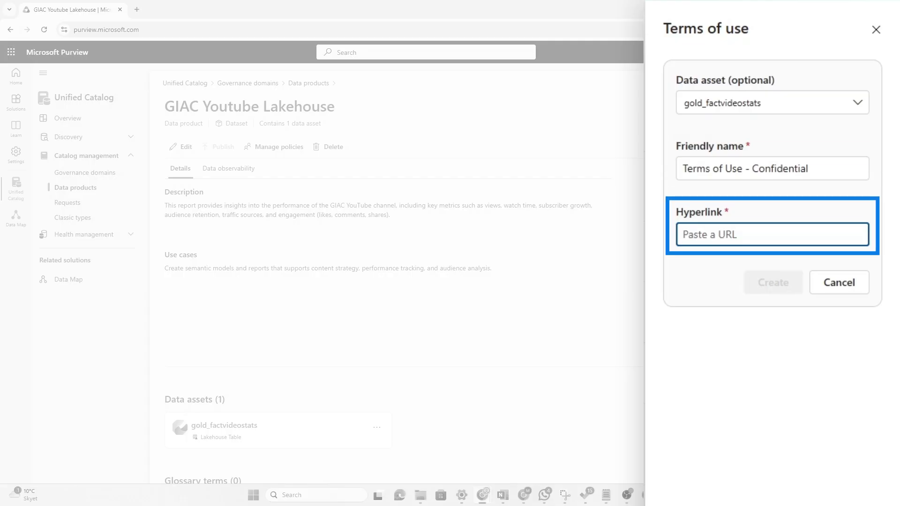
{"action": "type", "text": "https://courses.guyinacube.com/collections"}
{"action": "left_click", "coordinate": [773, 282]}
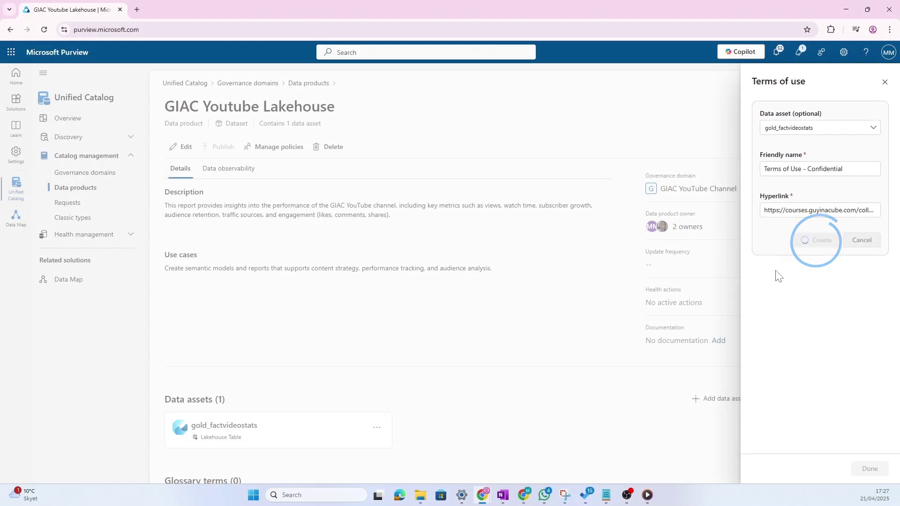
{"action": "left_click", "coordinate": [719, 341]}
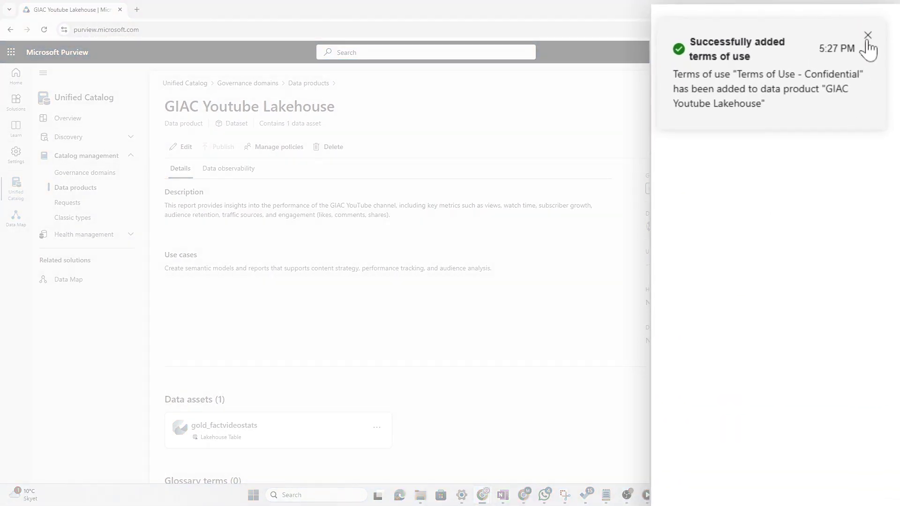
- Review the documentation links panel without adding any links
{"action": "left_click", "coordinate": [868, 36]}
{"action": "left_click", "coordinate": [706, 78]}
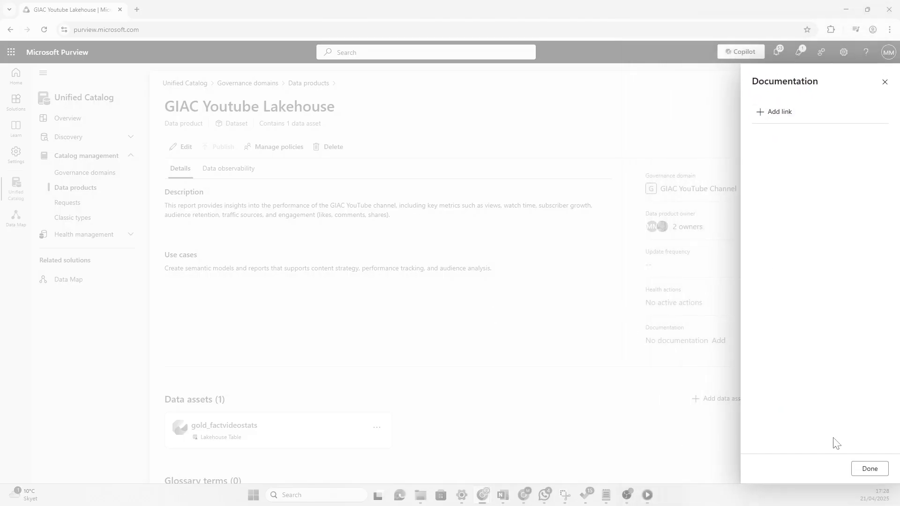
{"action": "left_click", "coordinate": [870, 468]}
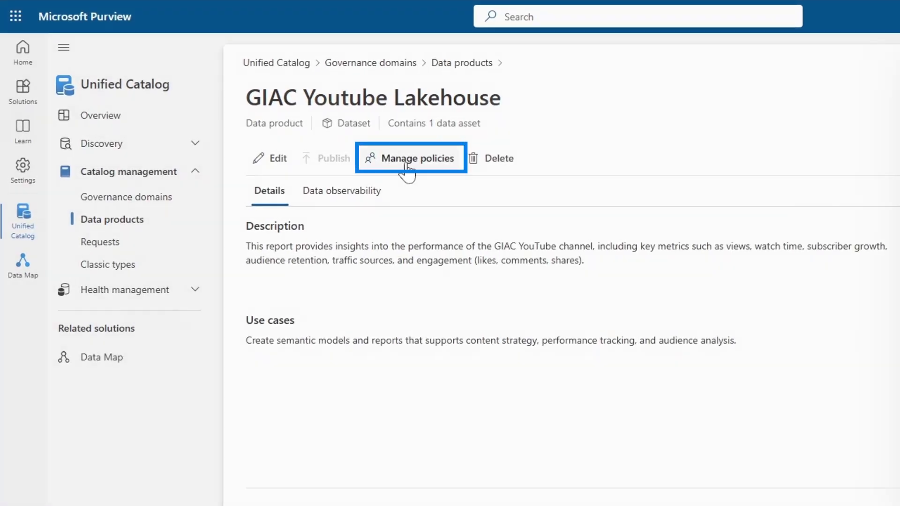
{"action": "left_click", "coordinate": [406, 160]}
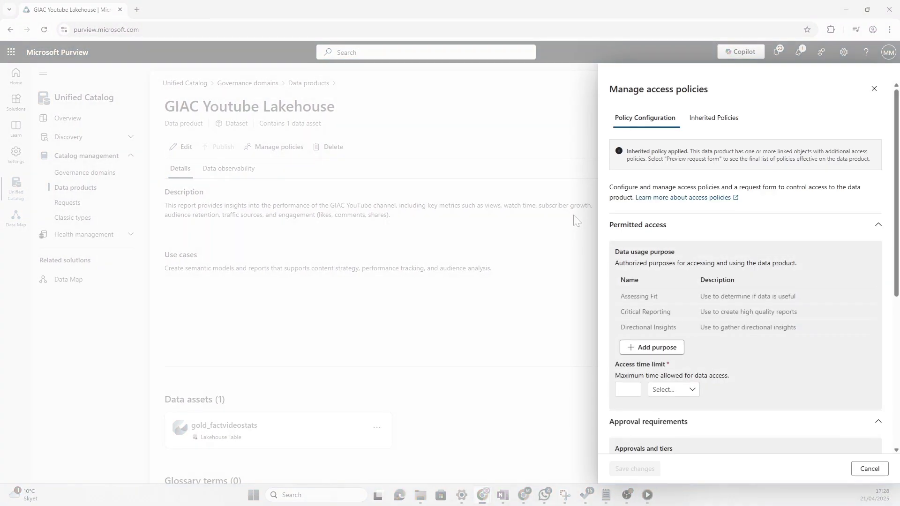
- Set the access time limit to 1 year and assign the suggested person as access request approver
{"action": "scroll", "coordinate": [800, 302], "scroll_direction": "down", "scroll_amount": 3}
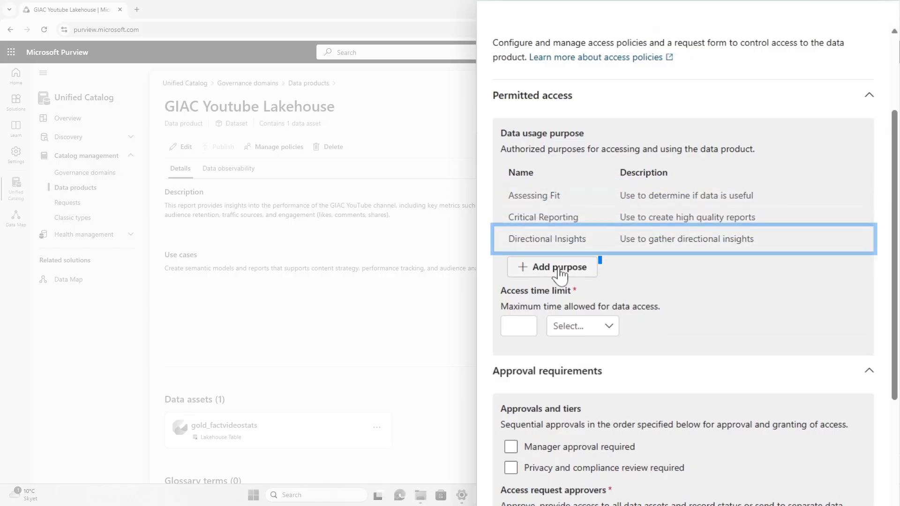
{"action": "left_click", "coordinate": [515, 326]}
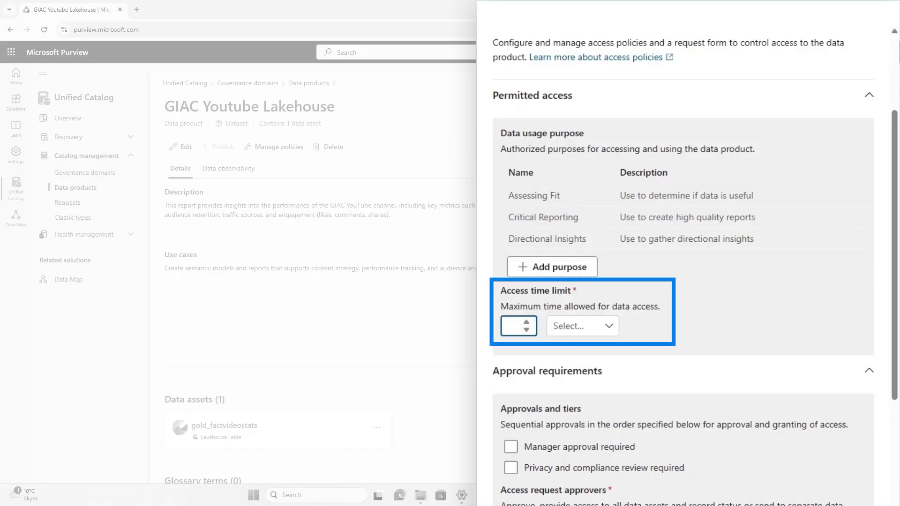
{"action": "left_click", "coordinate": [593, 334]}
{"action": "left_click", "coordinate": [567, 411]}
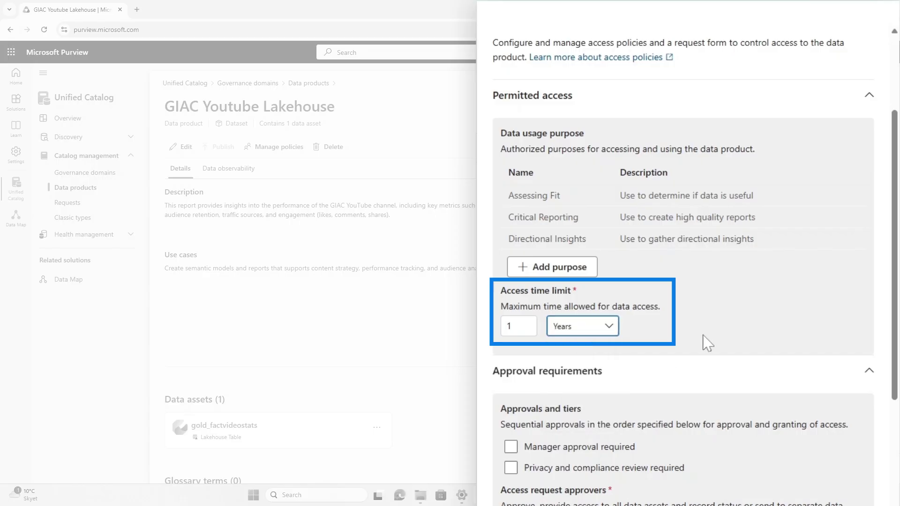
{"action": "scroll", "coordinate": [708, 342], "scroll_direction": "down", "scroll_amount": 4}
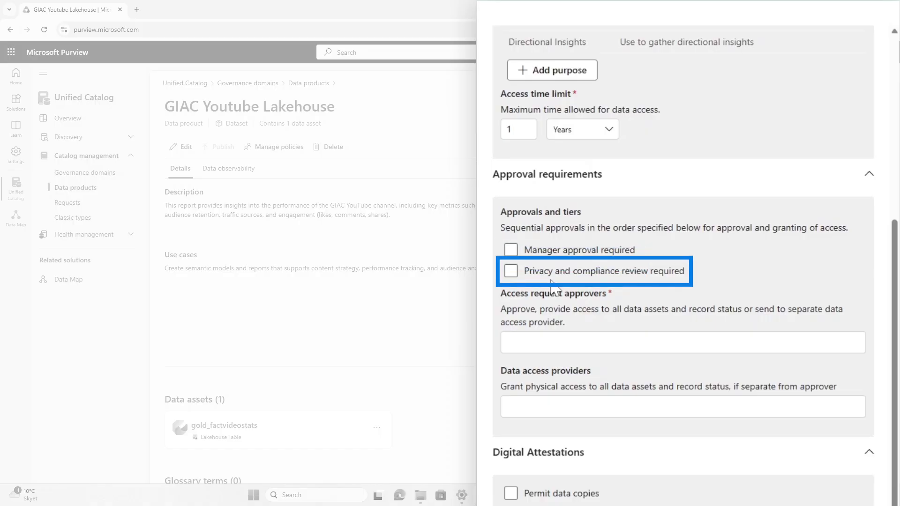
{"action": "left_click", "coordinate": [573, 340]}
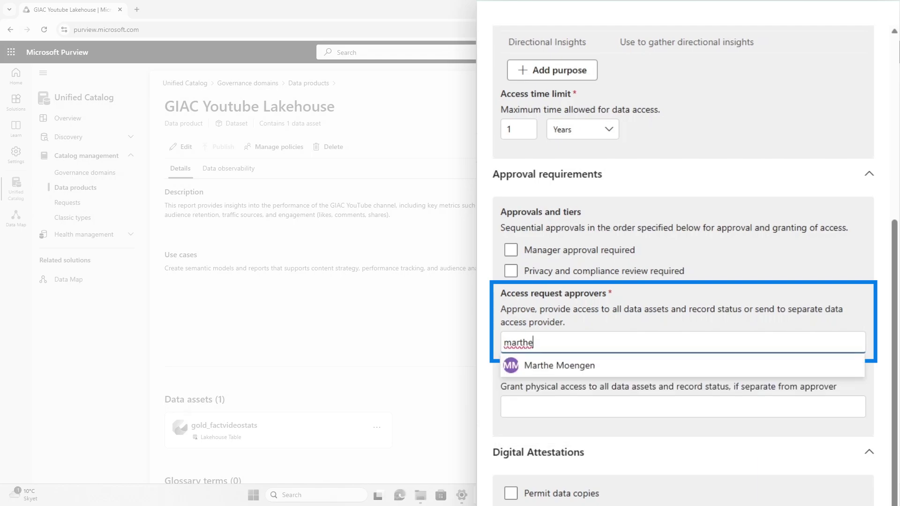
{"action": "left_click", "coordinate": [566, 367]}
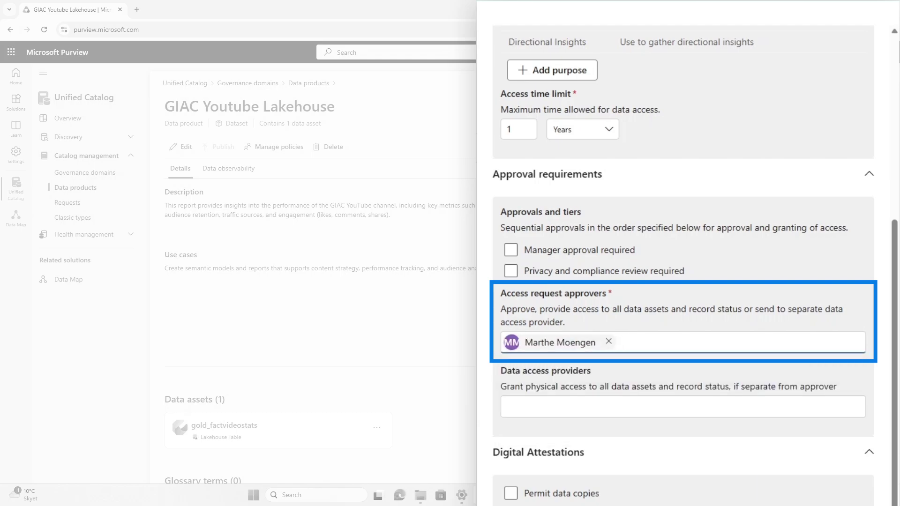
{"action": "scroll", "coordinate": [704, 382], "scroll_direction": "down", "scroll_amount": 1}
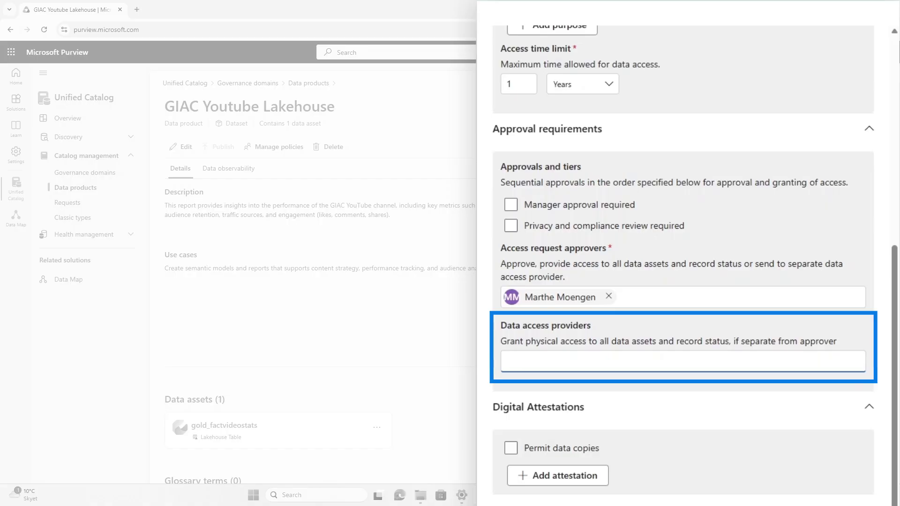
{"action": "scroll", "coordinate": [515, 375], "scroll_direction": "down", "scroll_amount": 2}
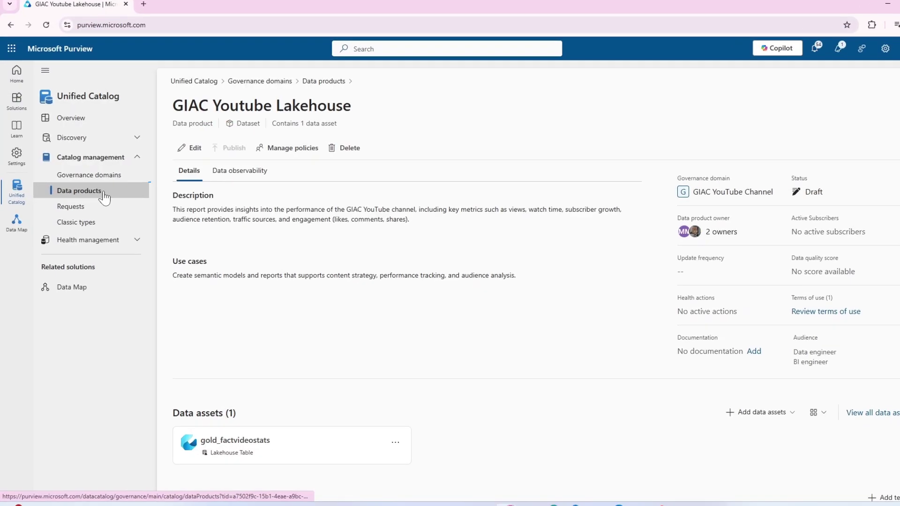
{"action": "left_click", "coordinate": [100, 193]}
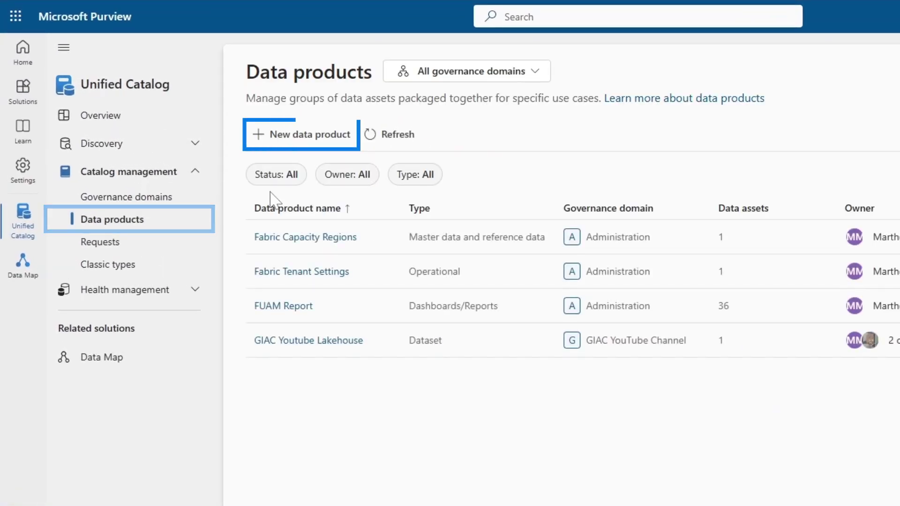
- Start a Semantic model data product named 'GIAC YouTube Metrics Semantic Model' with the pasted description
{"action": "left_click", "coordinate": [284, 137]}
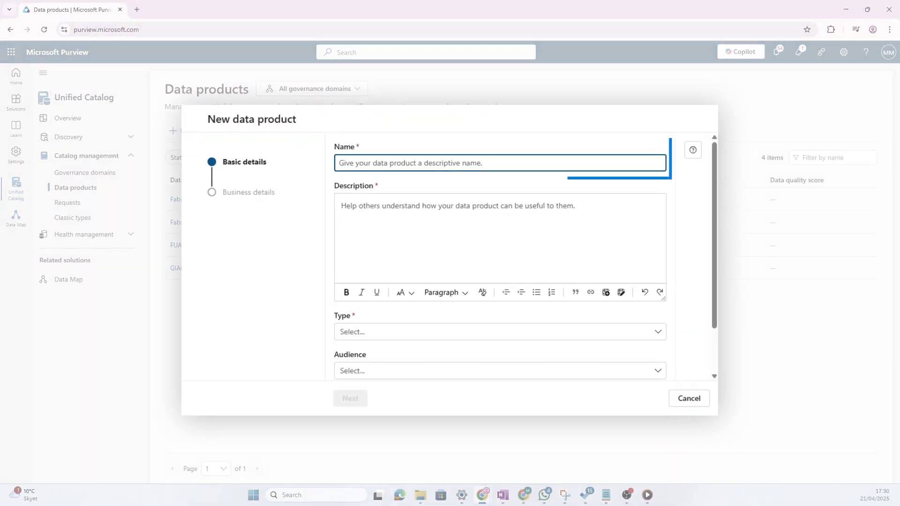
{"action": "type", "text": "GIAC YouTube Metrics Se"}
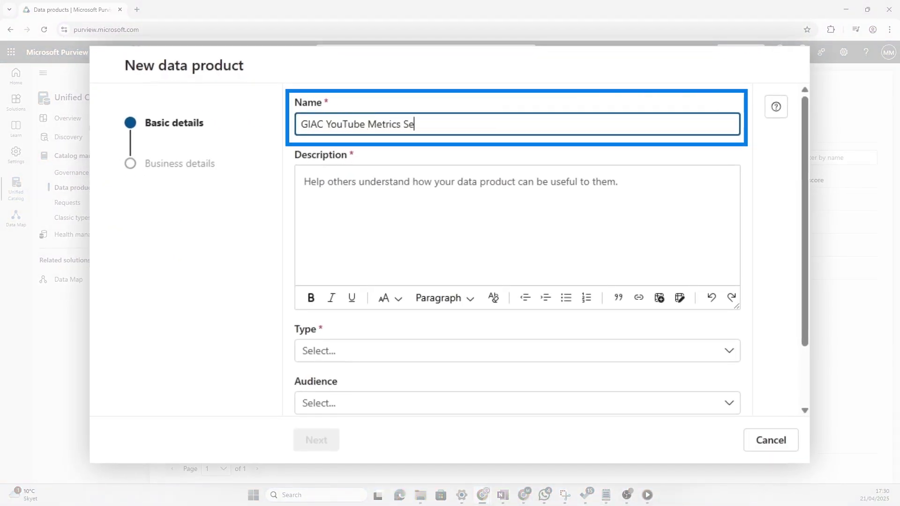
{"action": "type", "text": "mantic Model"}
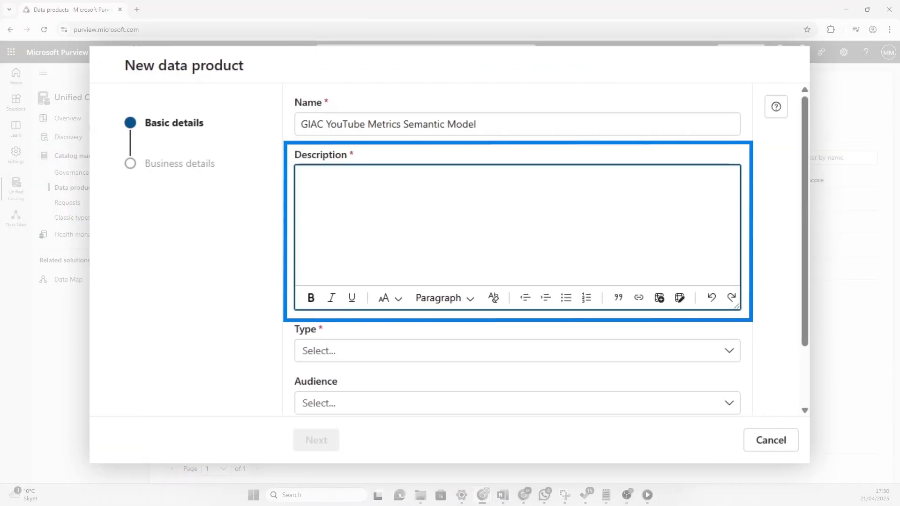
{"action": "type", "text": "This report provides insights into the performance of the GIAC YouTube channel, including key metrics such as views, watch time, subscriber growth, audience retention, traffic sources, and engagement (likes, comments, shares)."}
{"action": "left_click", "coordinate": [347, 352]}
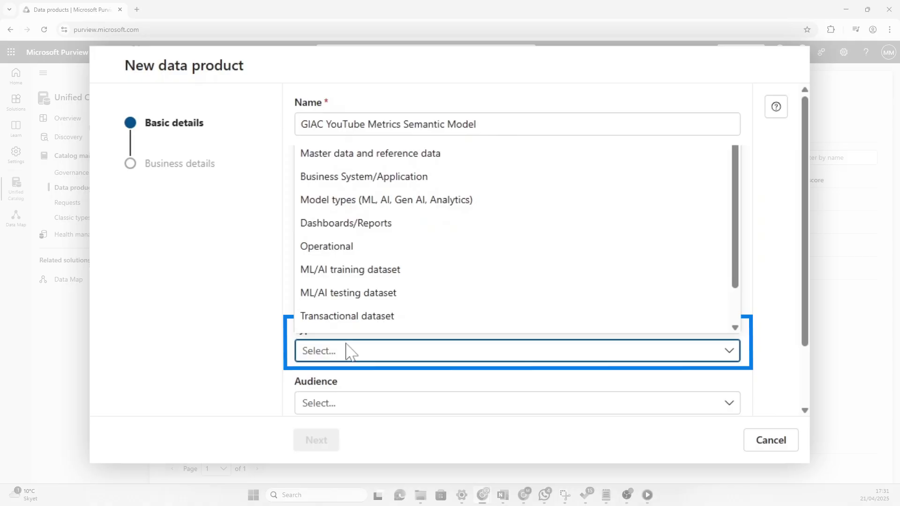
{"action": "scroll", "coordinate": [358, 323], "scroll_direction": "down", "scroll_amount": 1}
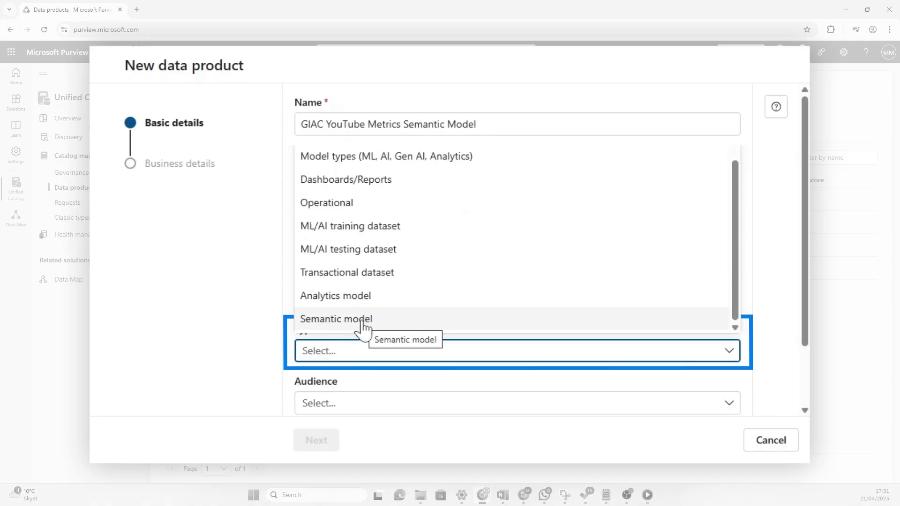
{"action": "left_click", "coordinate": [362, 322]}
- Add BI engineer, Business user and Data analyst audiences and a second owner
{"action": "left_click", "coordinate": [382, 334]}
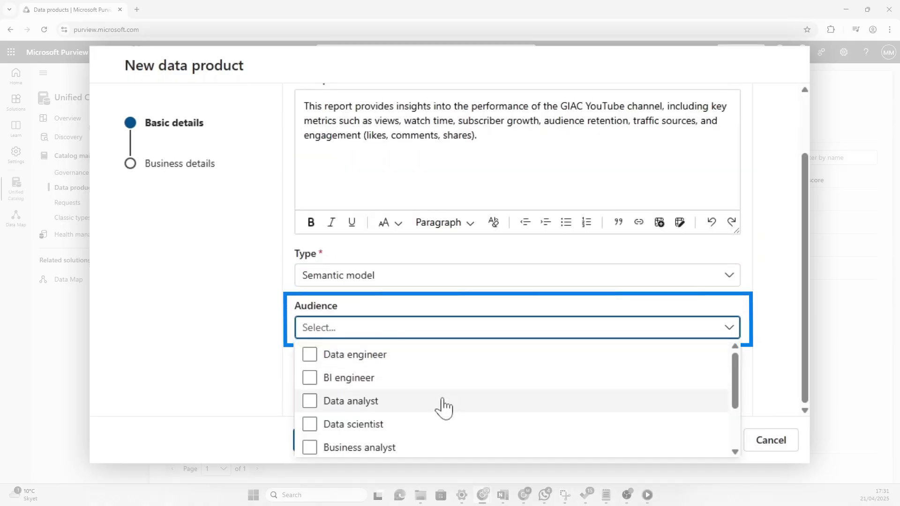
{"action": "left_click", "coordinate": [337, 379]}
{"action": "scroll", "coordinate": [415, 393], "scroll_direction": "down", "scroll_amount": 2}
{"action": "left_click", "coordinate": [309, 421]}
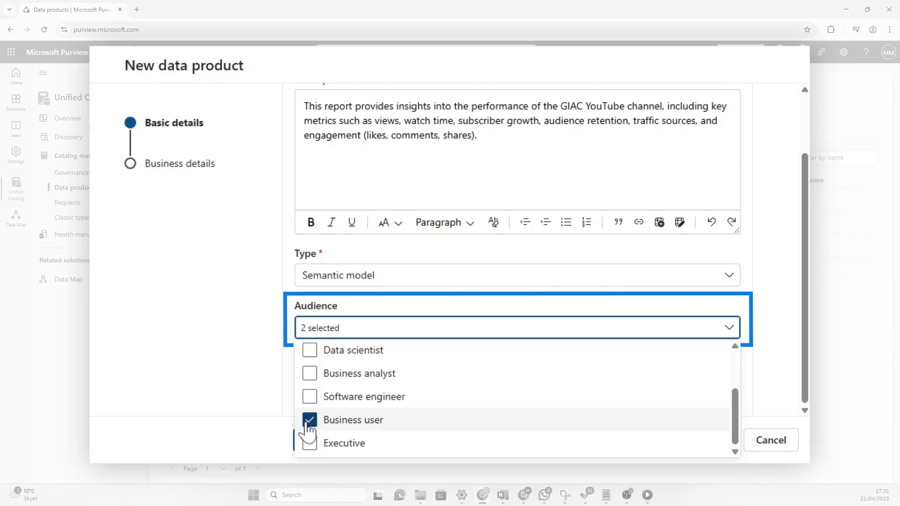
{"action": "scroll", "coordinate": [498, 439], "scroll_direction": "up", "scroll_amount": 3}
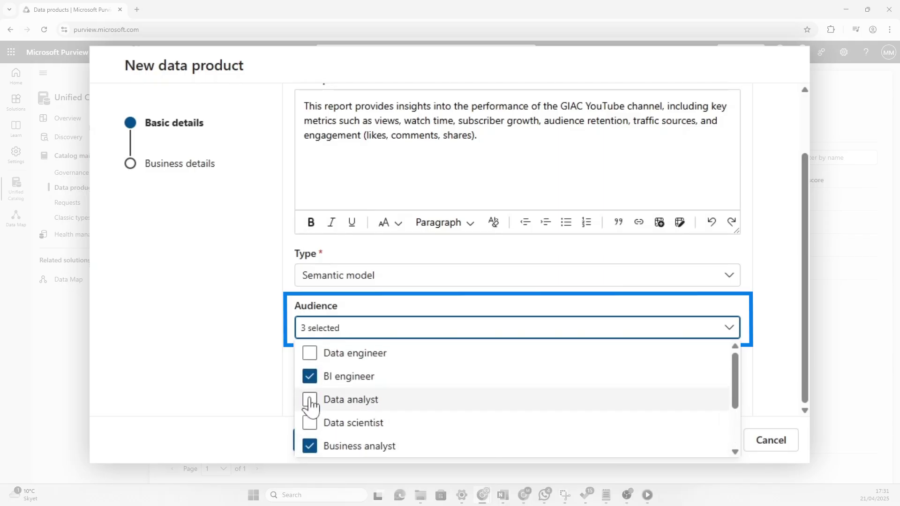
{"action": "left_click", "coordinate": [462, 308]}
{"action": "key", "text": "Tab"}
{"action": "type", "text": "pat"}
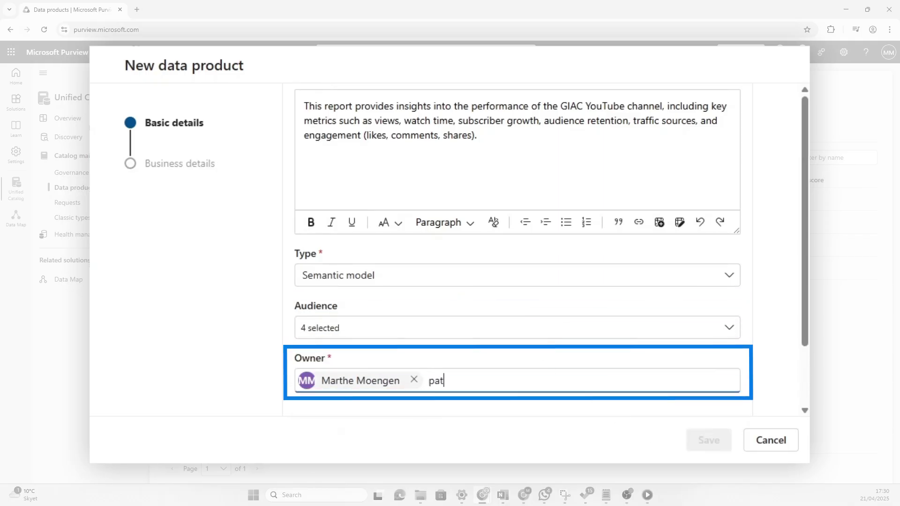
{"action": "type", "text": "rick"}
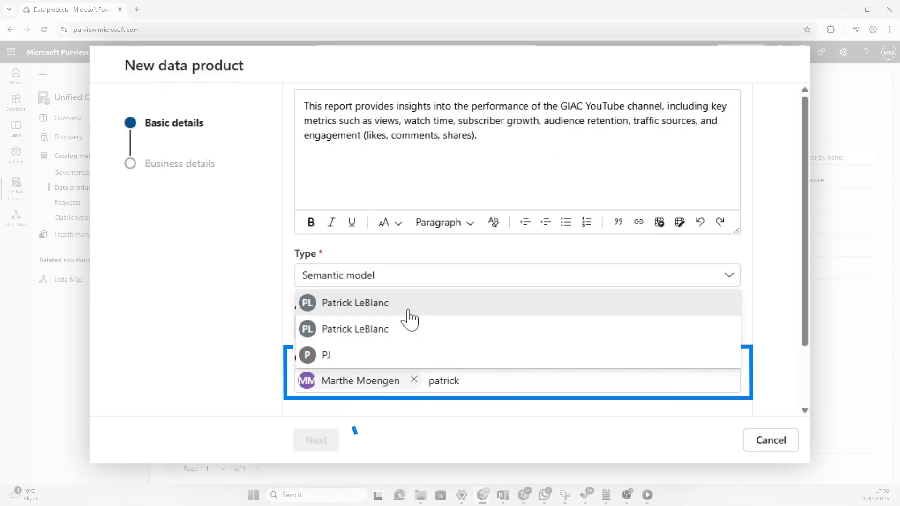
{"action": "left_click", "coordinate": [408, 318]}
- Assign the product to the GIAC YouTube Channel domain and create it
{"action": "left_click", "coordinate": [328, 450]}
{"action": "left_click", "coordinate": [333, 126]}
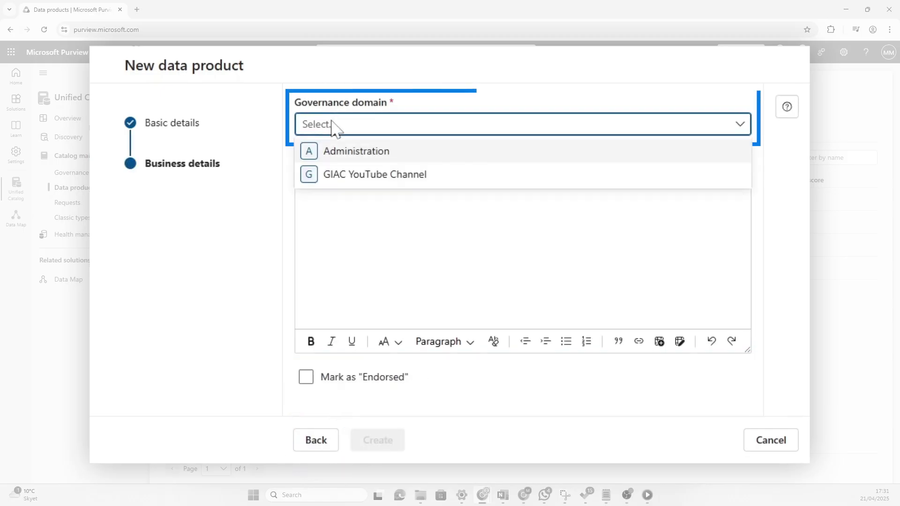
{"action": "left_click", "coordinate": [356, 174]}
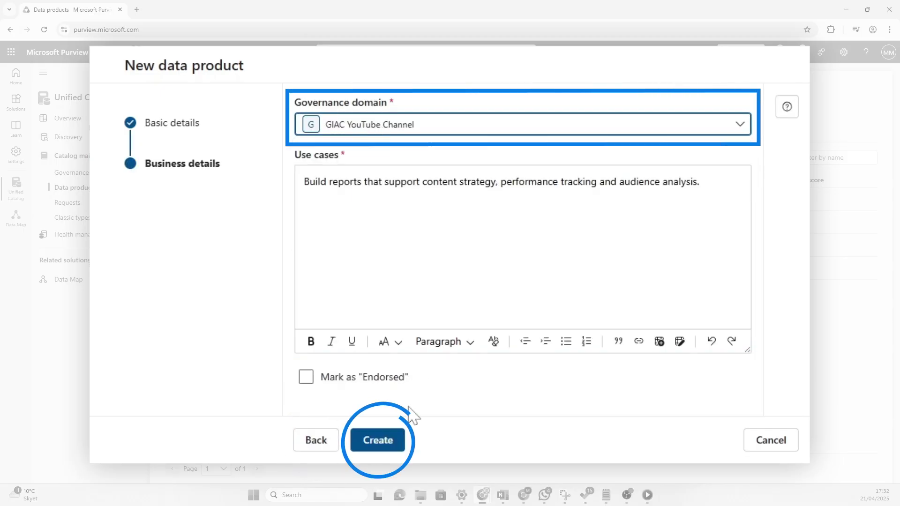
{"action": "left_click", "coordinate": [377, 440]}
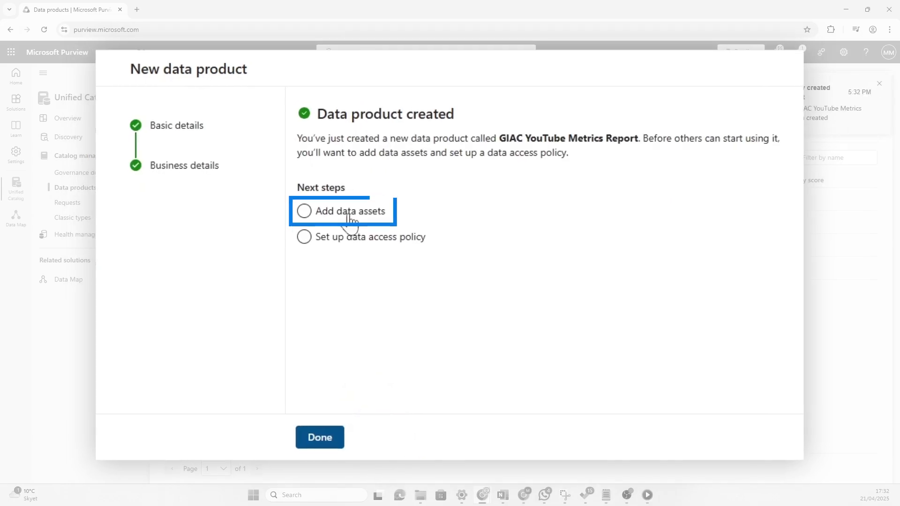
- Add the Metrics_Analytics dataset to the product and review its full list of data assets
{"action": "left_click", "coordinate": [349, 215]}
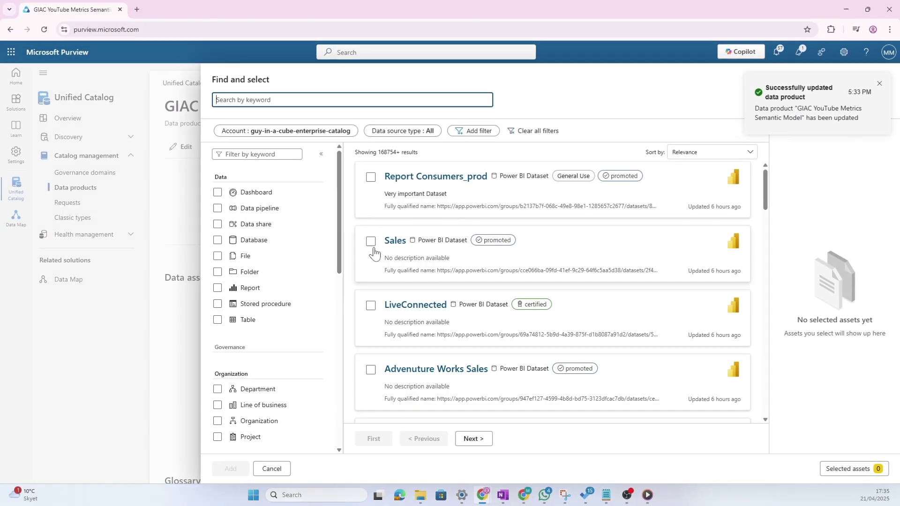
{"action": "type", "text": "metrics_analytic"}
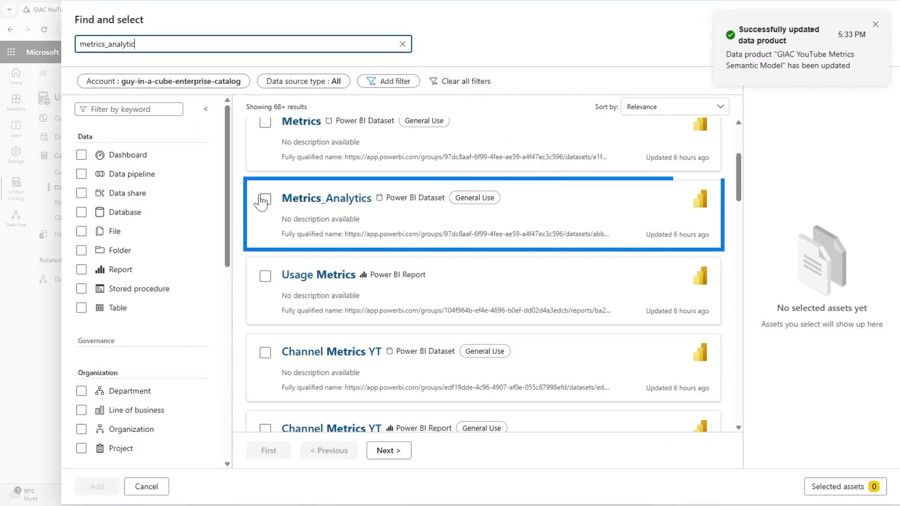
{"action": "left_click", "coordinate": [264, 200]}
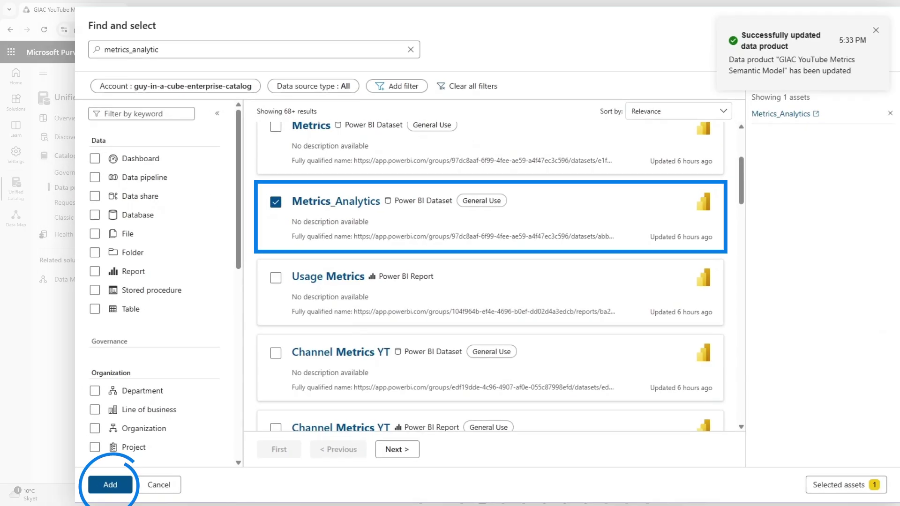
{"action": "left_click", "coordinate": [97, 487]}
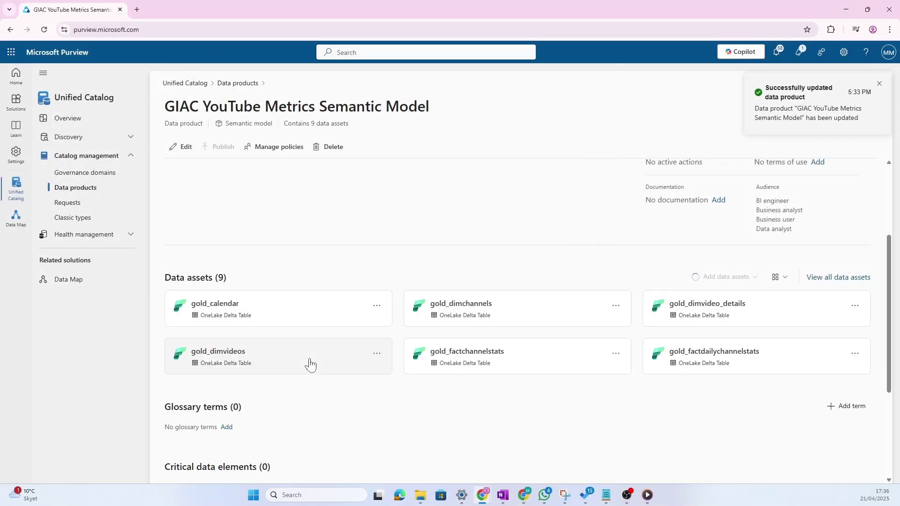
{"action": "left_click", "coordinate": [850, 281]}
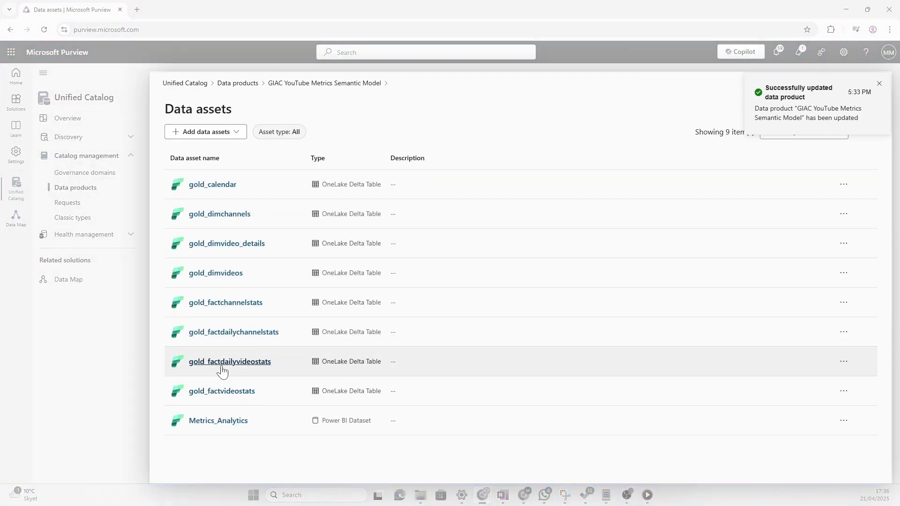
{"action": "left_click", "coordinate": [359, 89]}
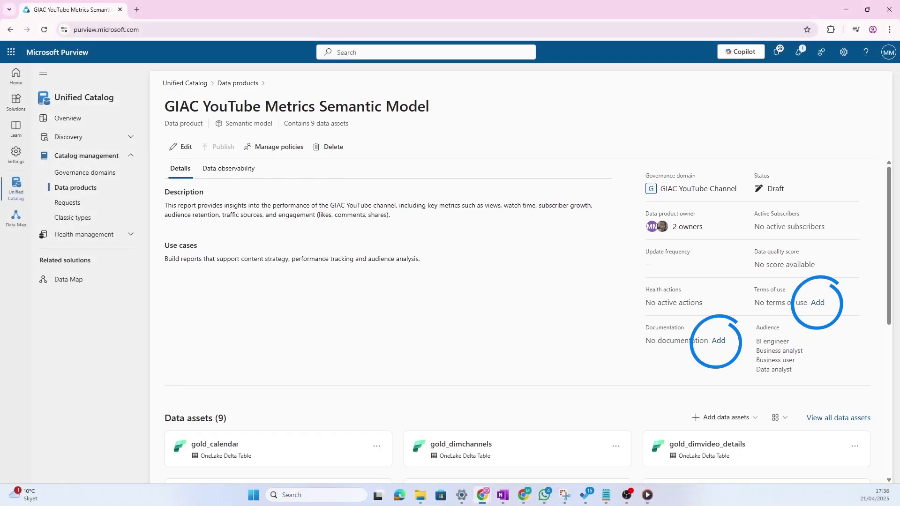
- Set the product's access policy time limit to 1 year
{"action": "left_click", "coordinate": [287, 153]}
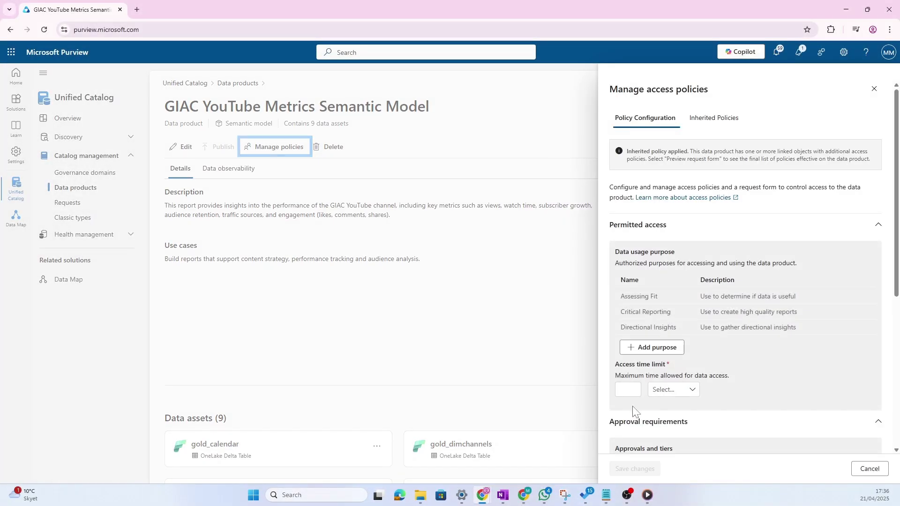
{"action": "left_click", "coordinate": [628, 390]}
{"action": "type", "text": "1"}
{"action": "left_click", "coordinate": [673, 390]}
{"action": "left_click", "coordinate": [664, 451]}
{"action": "scroll", "coordinate": [664, 451], "scroll_direction": "down", "scroll_amount": 5}
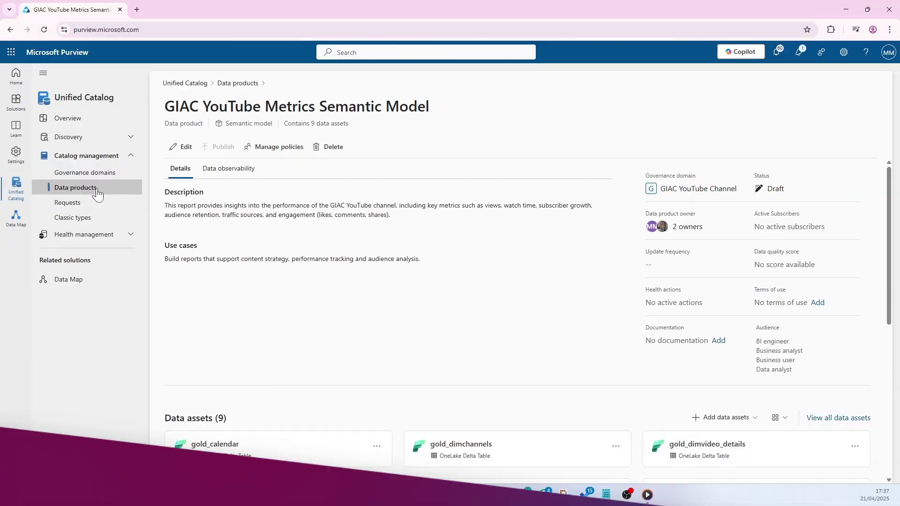
- Start a Dashboards/Reports data product named GIAC YouTube Metrics Report with Data analyst, Business analyst and Business user audiences
{"action": "left_click", "coordinate": [84, 184]}
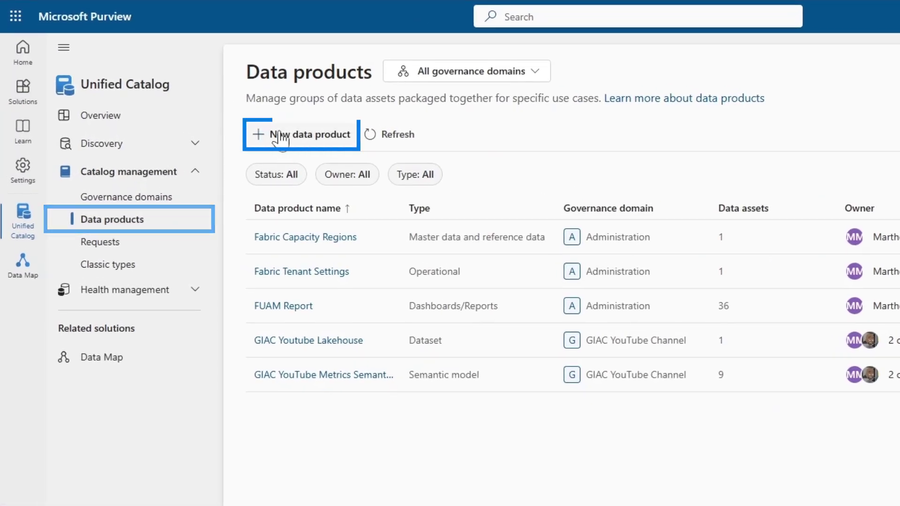
{"action": "left_click", "coordinate": [280, 138]}
{"action": "type", "text": "GIAC YouTube Metrics Report"}
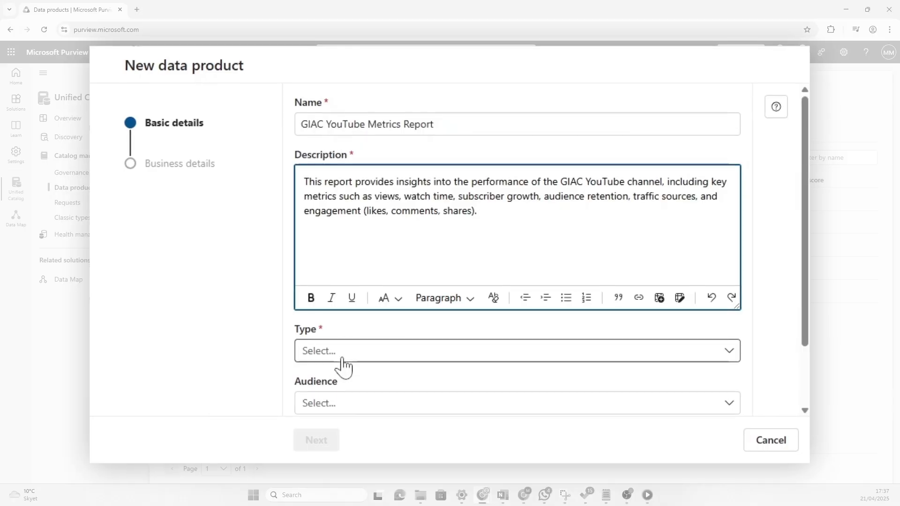
{"action": "left_click", "coordinate": [358, 340]}
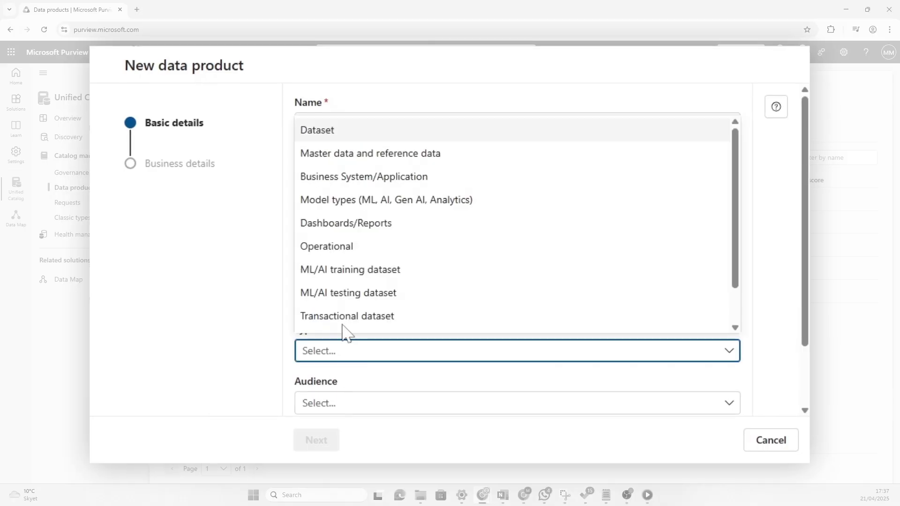
{"action": "scroll", "coordinate": [377, 210], "scroll_direction": "down", "scroll_amount": 2}
{"action": "left_click", "coordinate": [366, 180]}
{"action": "scroll", "coordinate": [378, 364], "scroll_direction": "down", "scroll_amount": 2}
{"action": "left_click", "coordinate": [361, 328]}
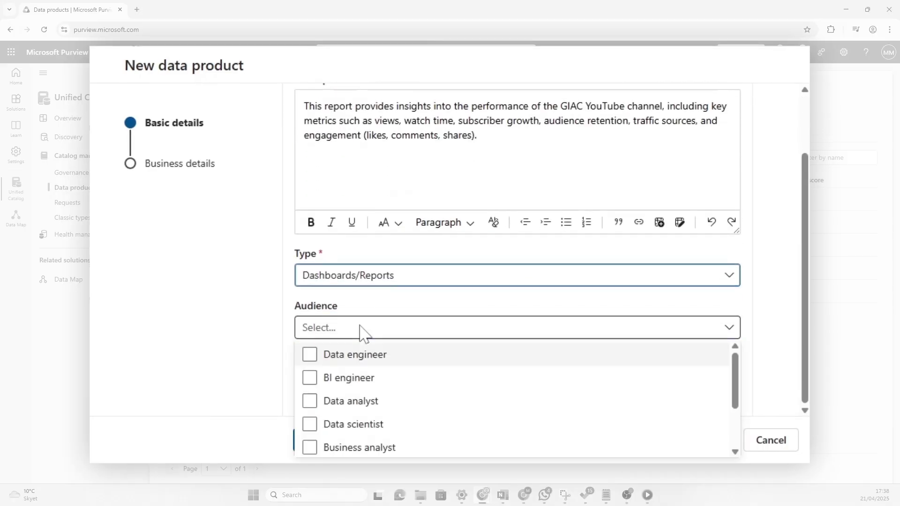
{"action": "left_click", "coordinate": [334, 401]}
{"action": "scroll", "coordinate": [396, 422], "scroll_direction": "down", "scroll_amount": 2}
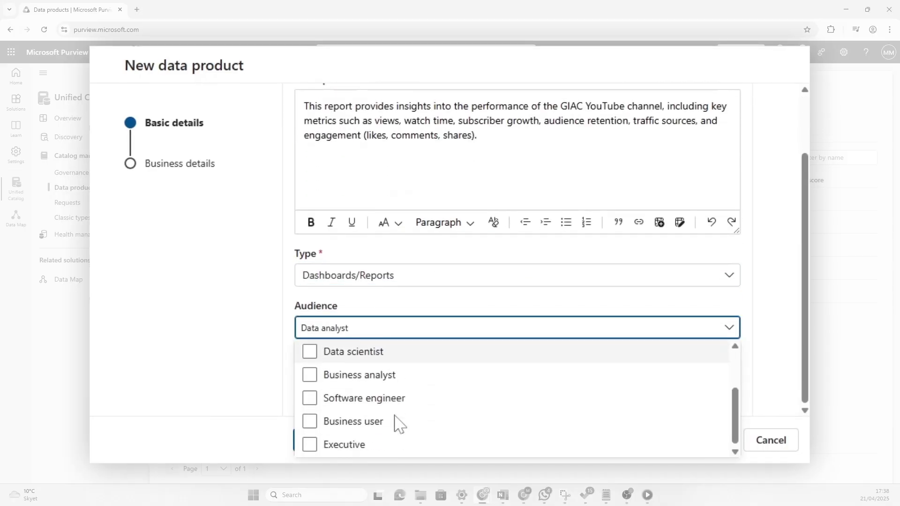
{"action": "left_click", "coordinate": [308, 377]}
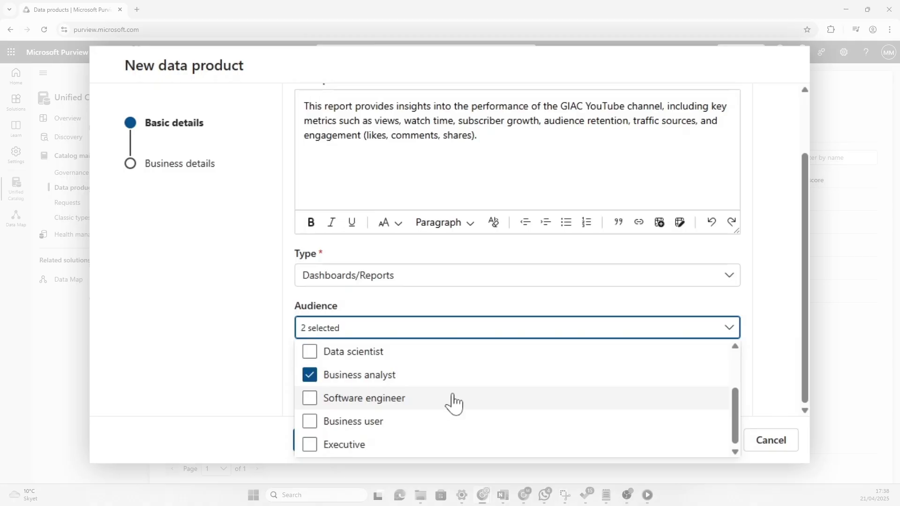
{"action": "left_click", "coordinate": [311, 424]}
- Assign it to the GIAC YouTube Channel domain, paste the prepared use cases, and create it
{"action": "left_click", "coordinate": [231, 353]}
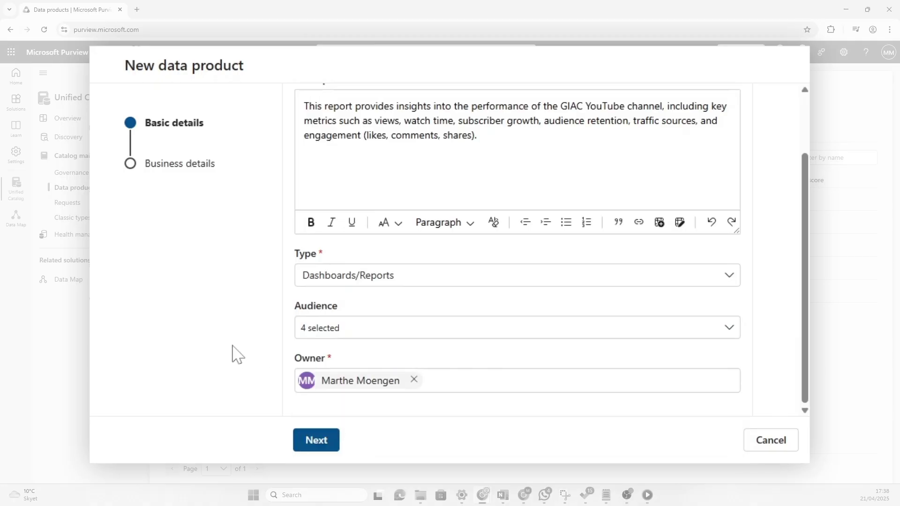
{"action": "left_click", "coordinate": [315, 439]}
{"action": "left_click", "coordinate": [344, 124]}
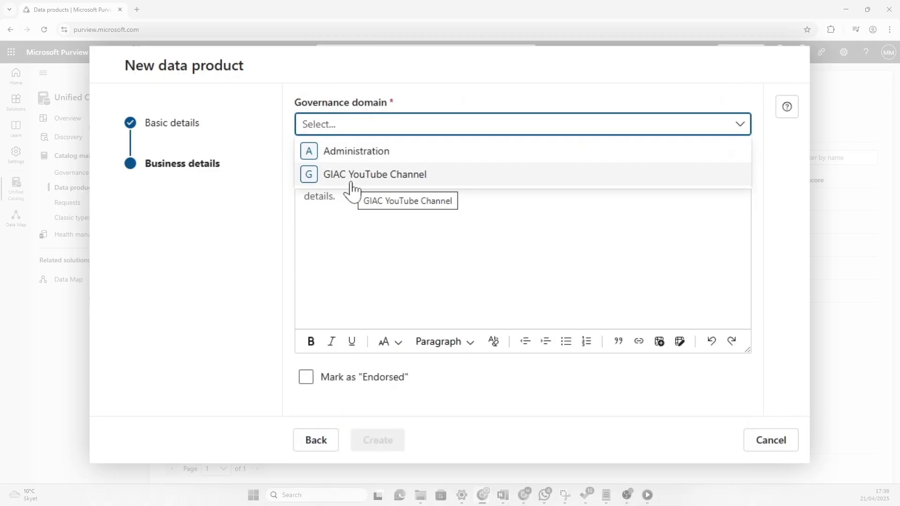
{"action": "left_click", "coordinate": [369, 174]}
{"action": "left_click", "coordinate": [369, 188]}
{"action": "type", "text": "Provide business insights on content strategy, performance tracking, and audience analysis."}
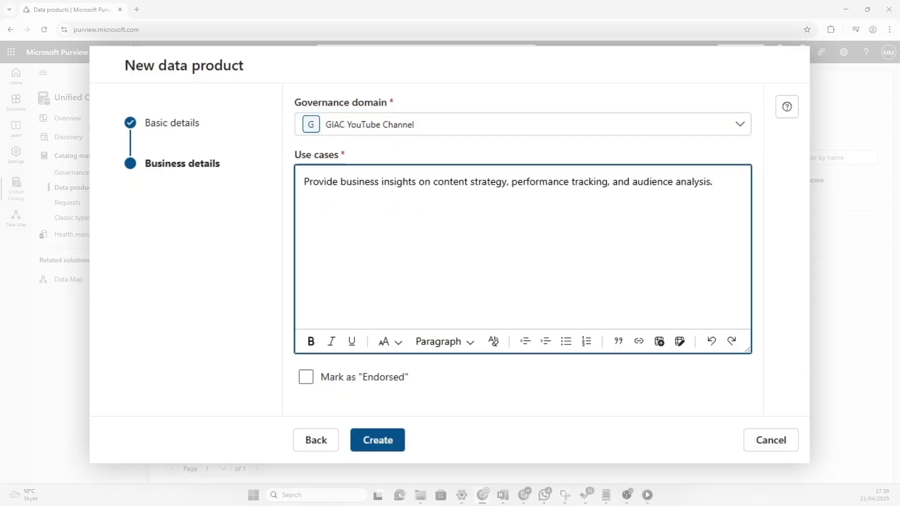
{"action": "left_click", "coordinate": [381, 446]}
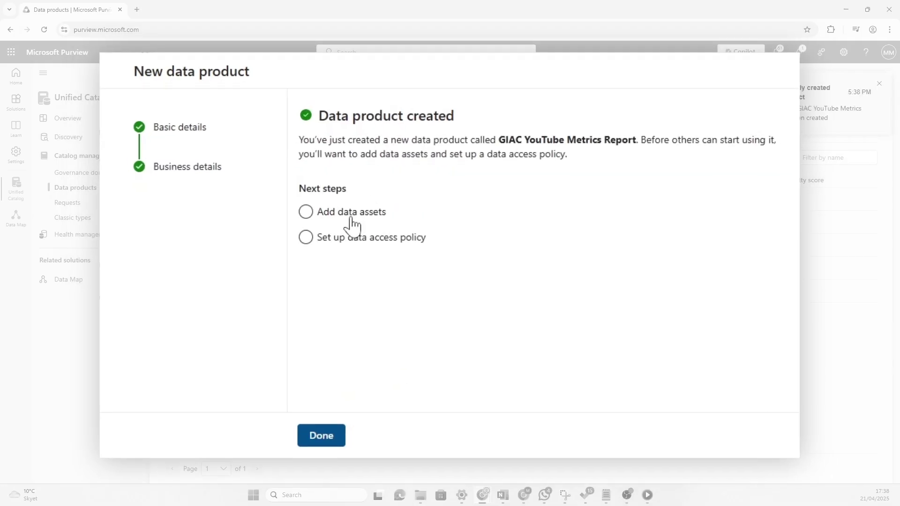
- Add the Video Search and Stats report as the product's data asset
{"action": "left_click", "coordinate": [361, 380]}
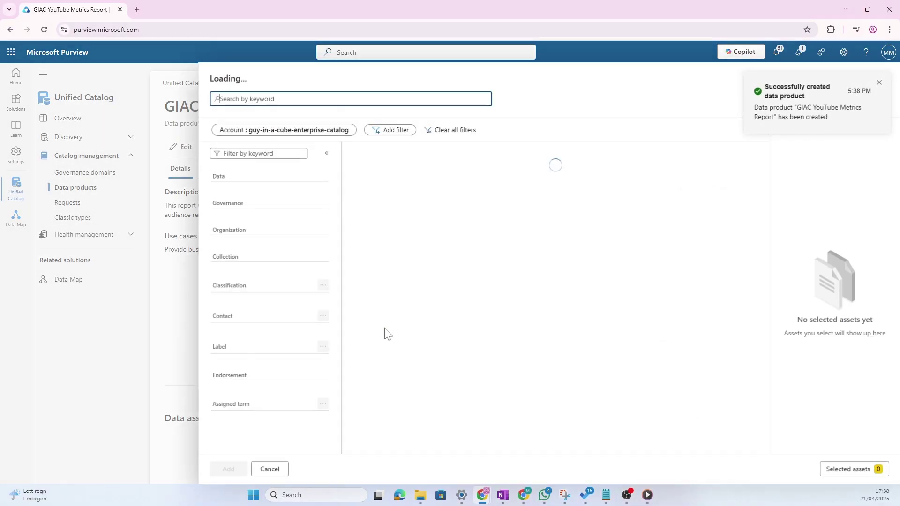
{"action": "type", "text": "video search and stats"}
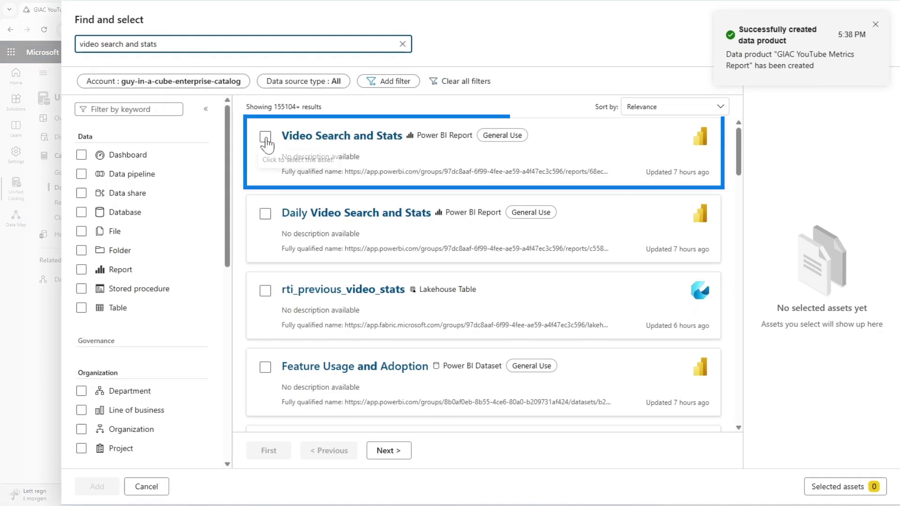
{"action": "left_click", "coordinate": [265, 137]}
{"action": "left_click", "coordinate": [97, 487]}
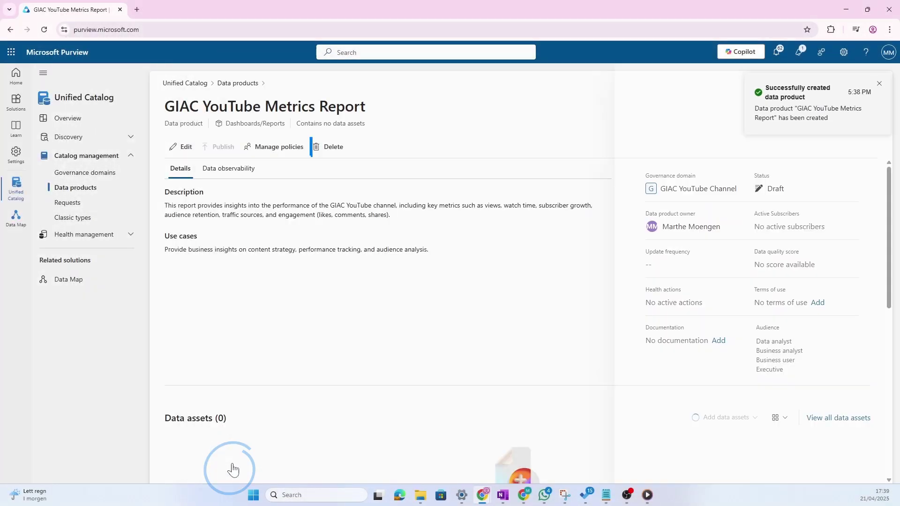
- Set the access policy time limit unit to Years and add an access request approver
{"action": "left_click", "coordinate": [277, 147]}
{"action": "left_click", "coordinate": [683, 391]}
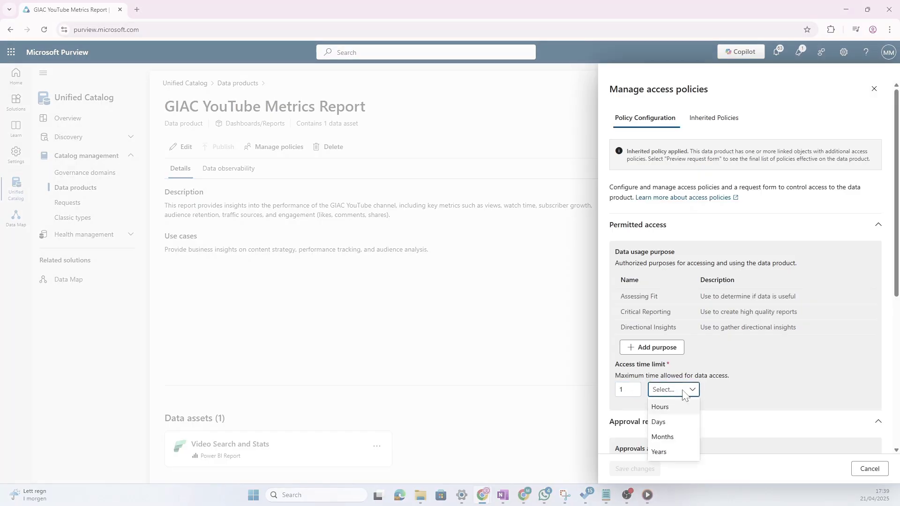
{"action": "left_click", "coordinate": [659, 452]}
{"action": "scroll", "coordinate": [750, 282], "scroll_direction": "down", "scroll_amount": 5}
{"action": "left_click", "coordinate": [788, 276]}
{"action": "type", "text": "marthe"}
{"action": "left_click", "coordinate": [656, 292]}
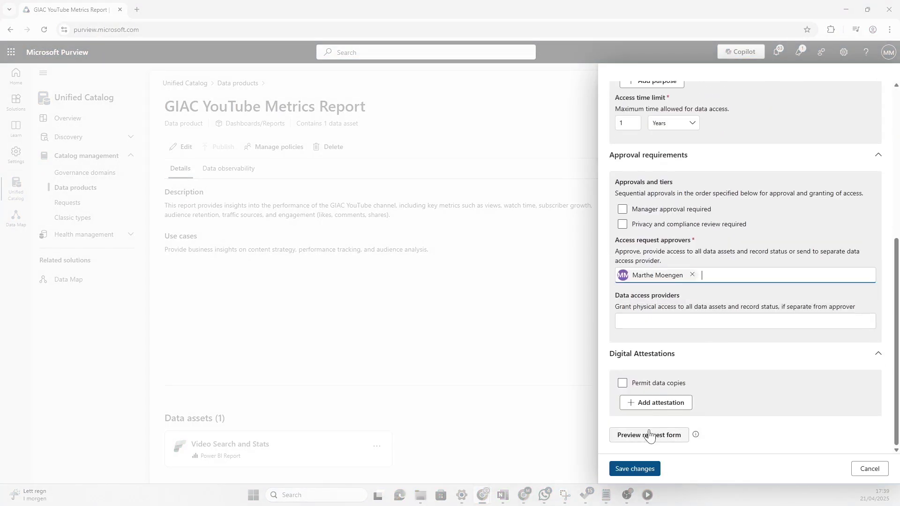
- Save the access policy, then publish the GIAC YouTube Channel governance domain
{"action": "left_click", "coordinate": [636, 469]}
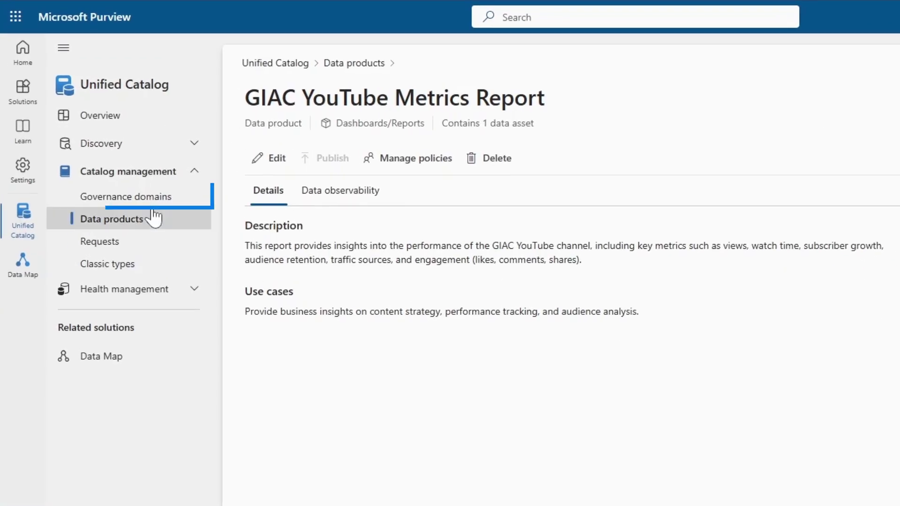
{"action": "left_click", "coordinate": [152, 205]}
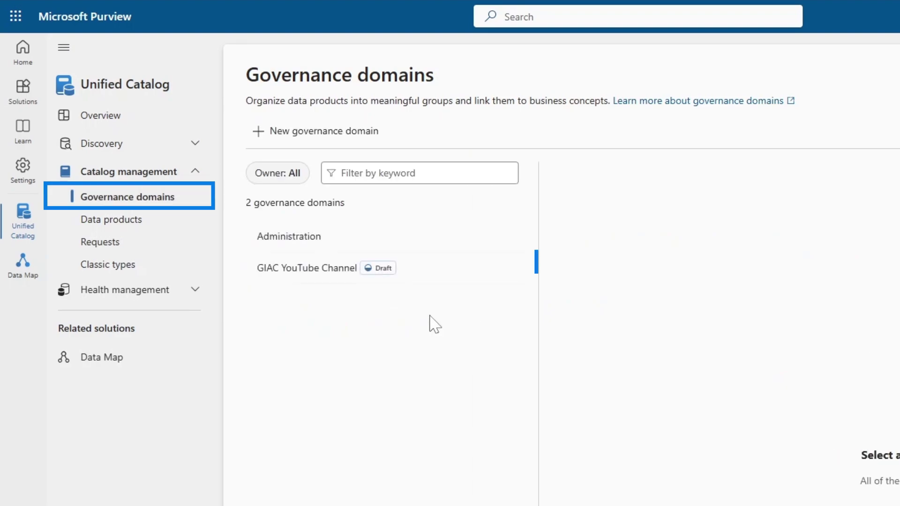
{"action": "left_click", "coordinate": [297, 270]}
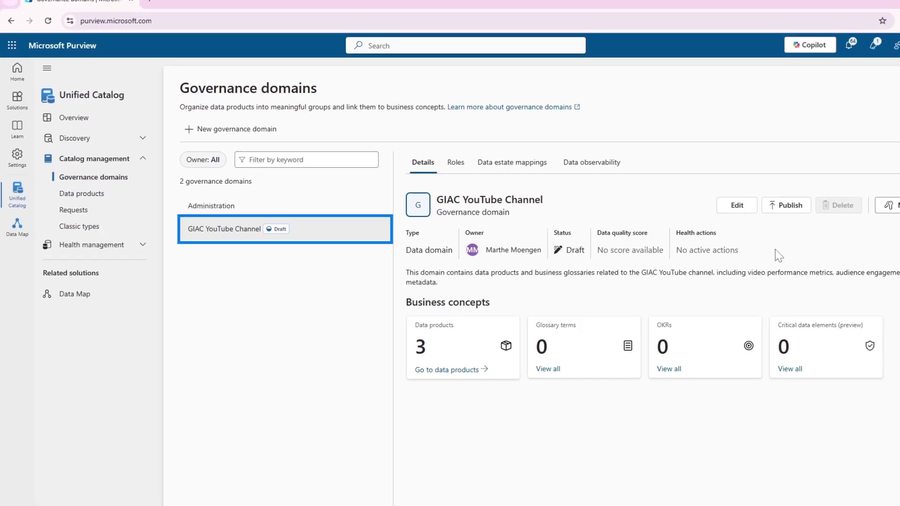
{"action": "left_click", "coordinate": [713, 205]}
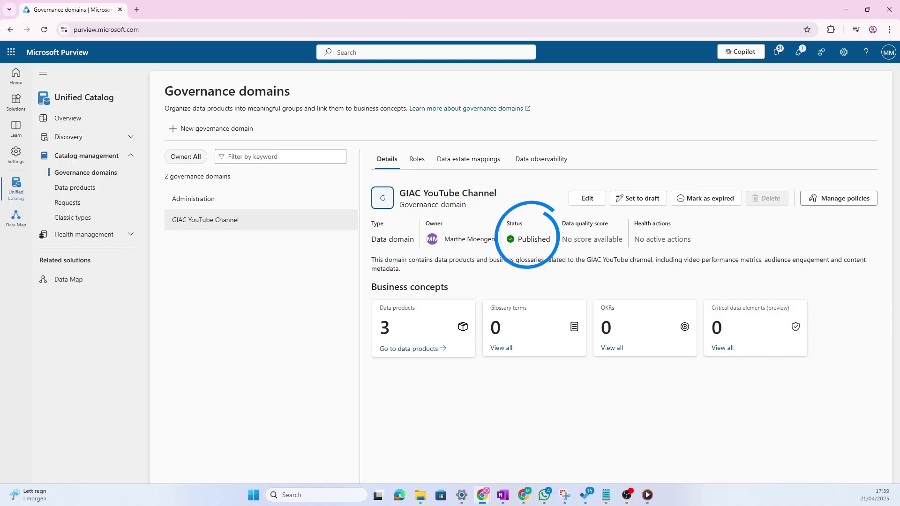
- Review the Lakehouse product and publish the Metrics Report and Metrics Semantic Model data products
{"action": "left_click", "coordinate": [394, 353]}
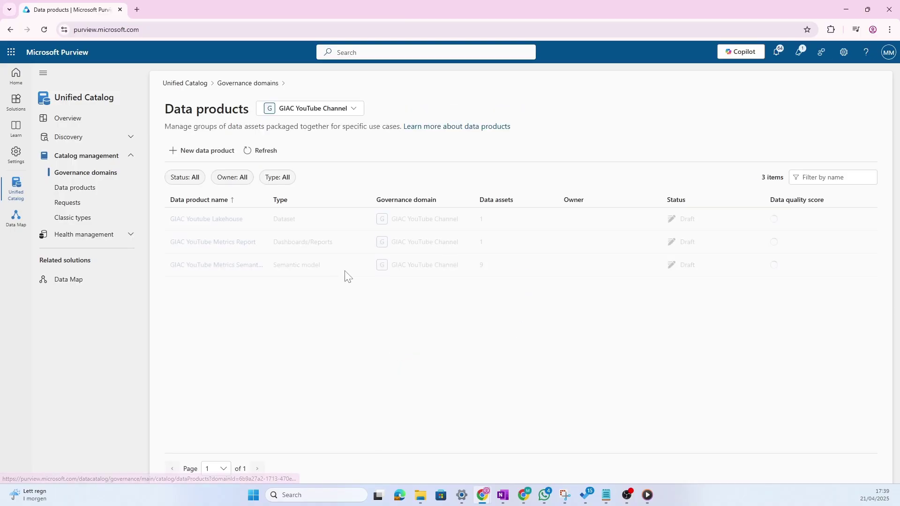
{"action": "left_click", "coordinate": [213, 221]}
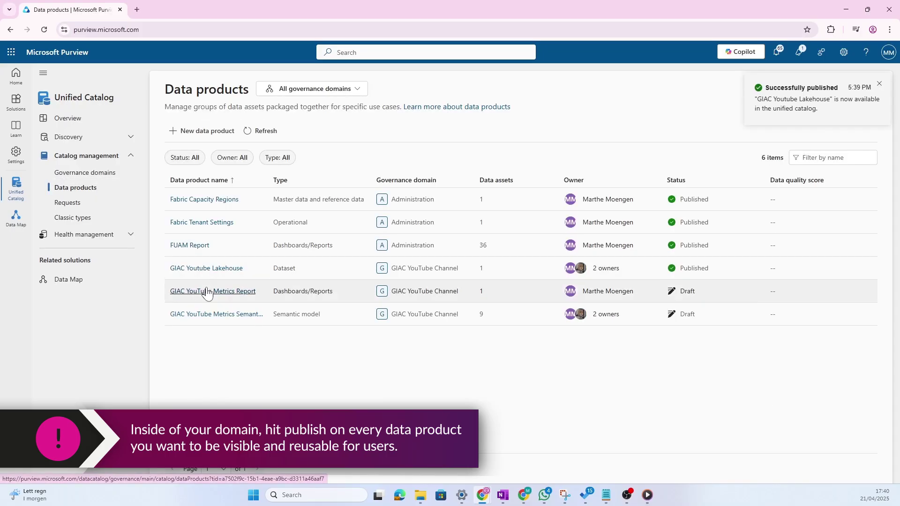
{"action": "left_click", "coordinate": [204, 292]}
{"action": "left_click", "coordinate": [227, 149]}
{"action": "left_click", "coordinate": [244, 85]}
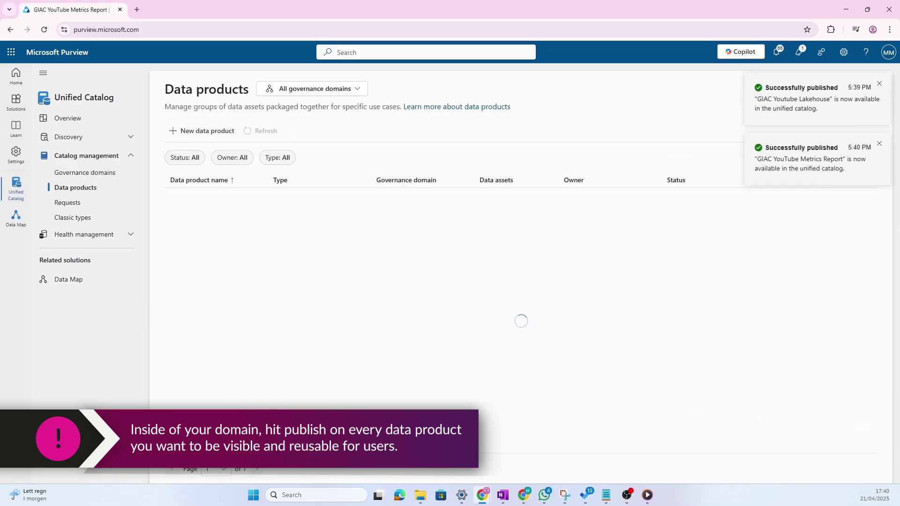
{"action": "left_click", "coordinate": [217, 305]}
{"action": "left_click", "coordinate": [225, 149]}
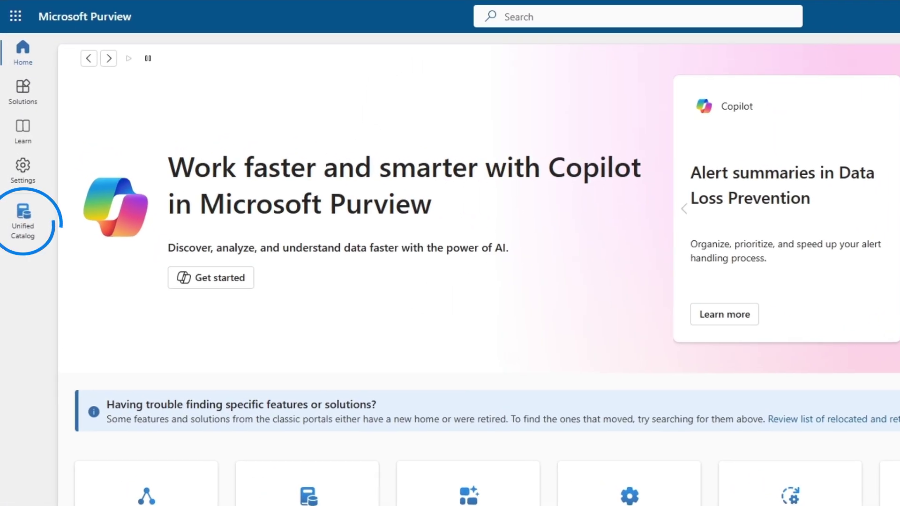
- Browse Unified Catalog Discovery data products, pick the GIAC YouTube Channel domain, and open the Metrics Report
{"action": "left_click", "coordinate": [17, 234]}
{"action": "left_click", "coordinate": [143, 151]}
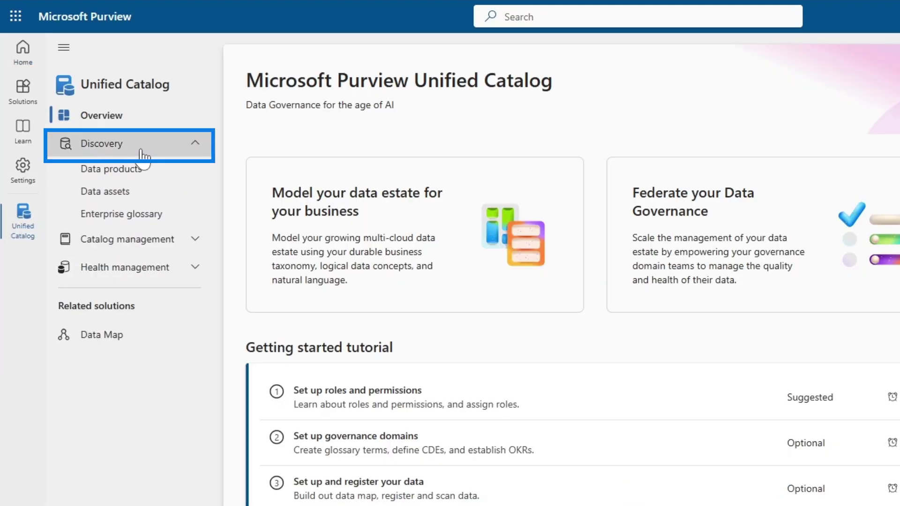
{"action": "left_click", "coordinate": [144, 170]}
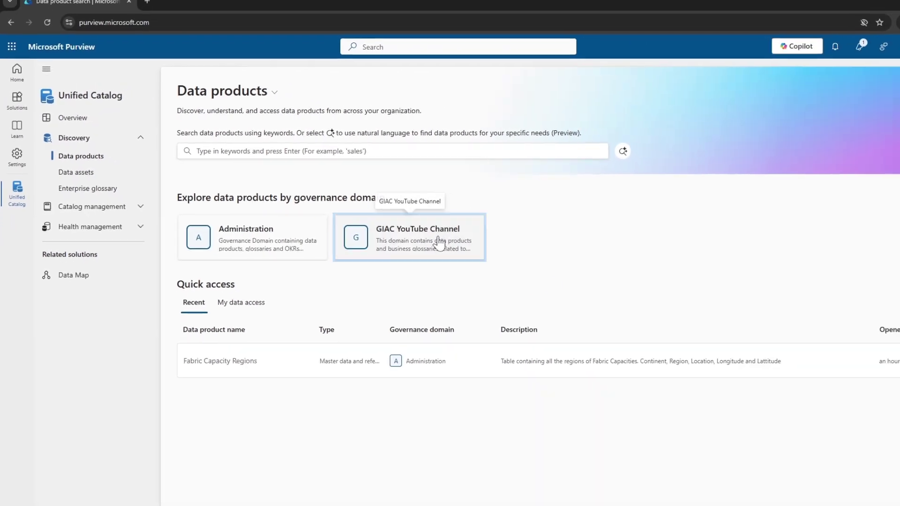
{"action": "left_click", "coordinate": [610, 286]}
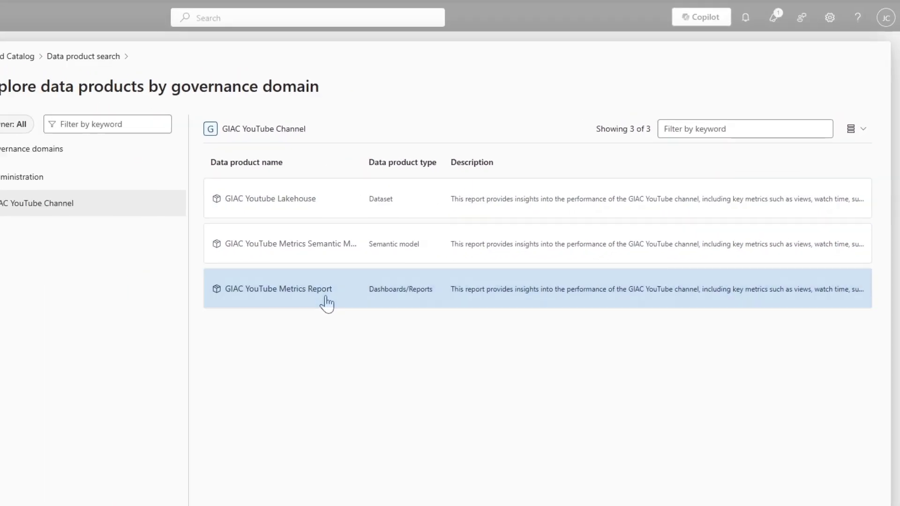
{"action": "left_click", "coordinate": [325, 299]}
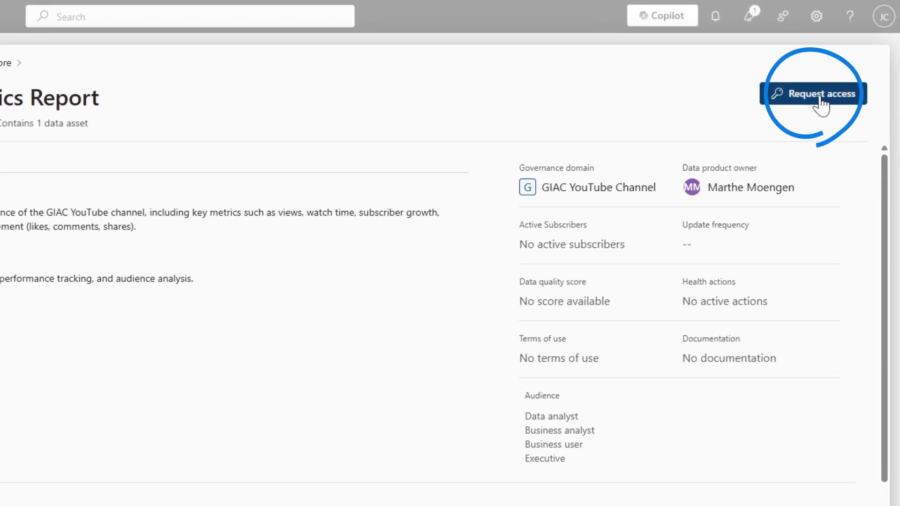
- Send an access request for Critical Reporting with a KPI-provision justification, accepting the terms of use
{"action": "left_click", "coordinate": [820, 100]}
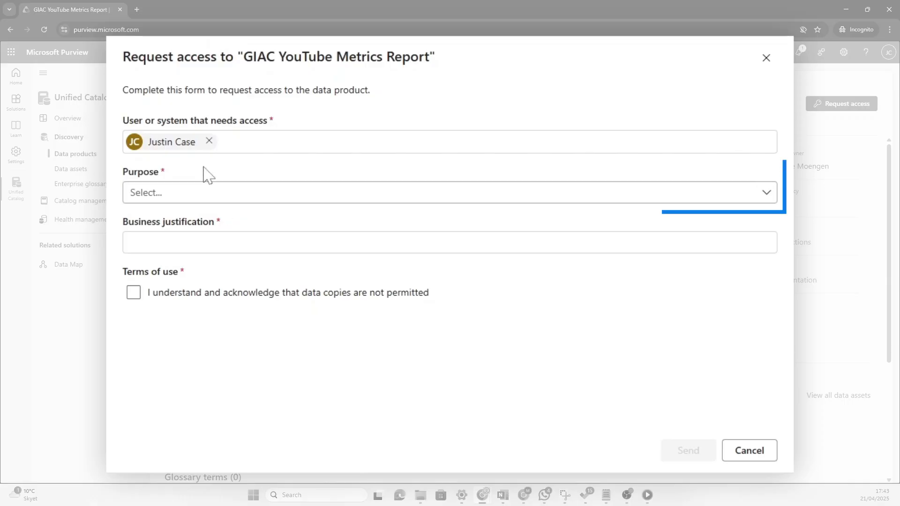
{"action": "left_click", "coordinate": [197, 194]}
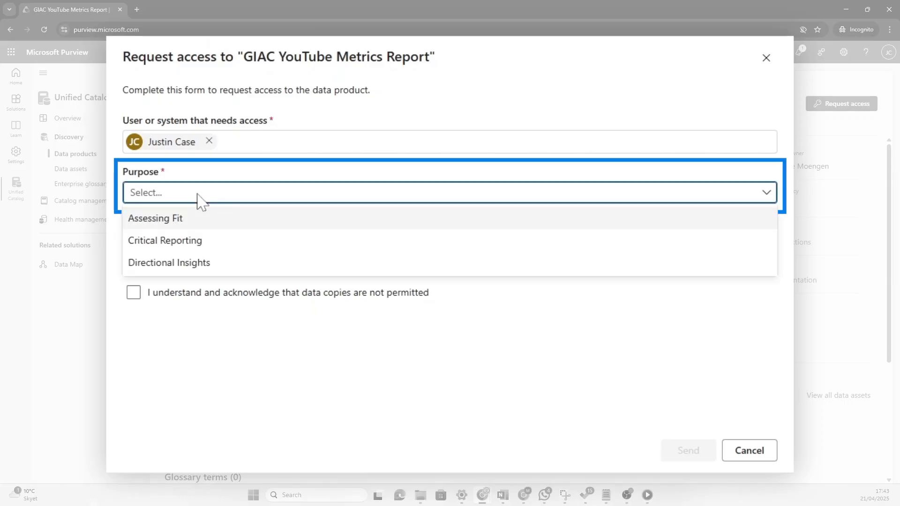
{"action": "left_click", "coordinate": [195, 242]}
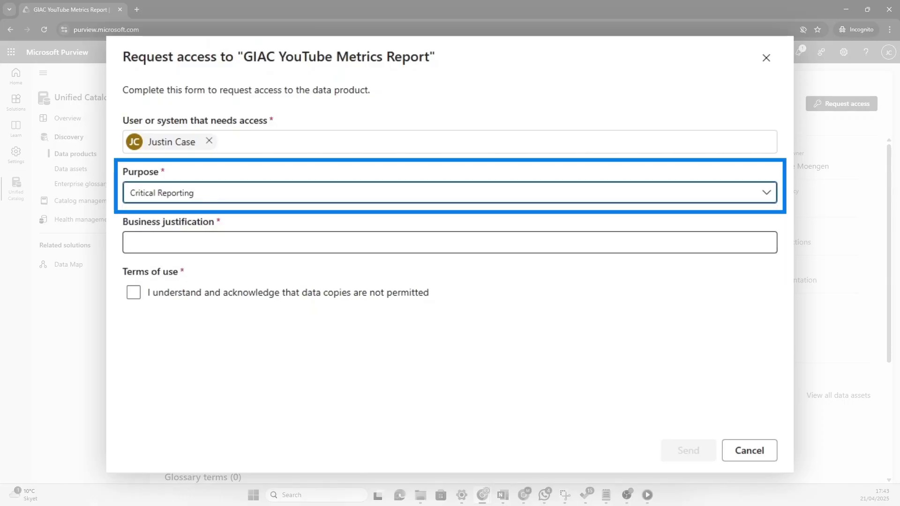
{"action": "left_click", "coordinate": [130, 242]}
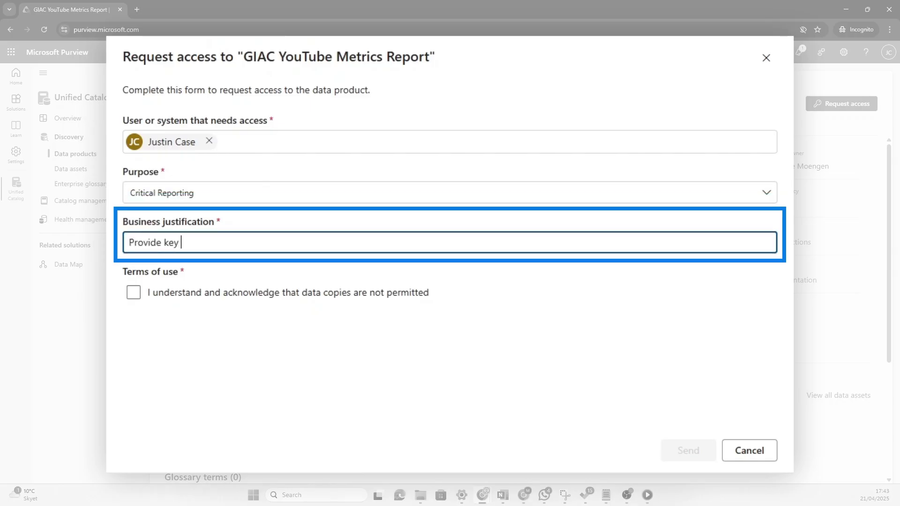
{"action": "type", "text": "Provide key KPIs to ADm"}
{"action": "key", "text": "BackSpace"}
{"action": "key", "text": "BackSpace"}
{"action": "type", "text": "dam"}
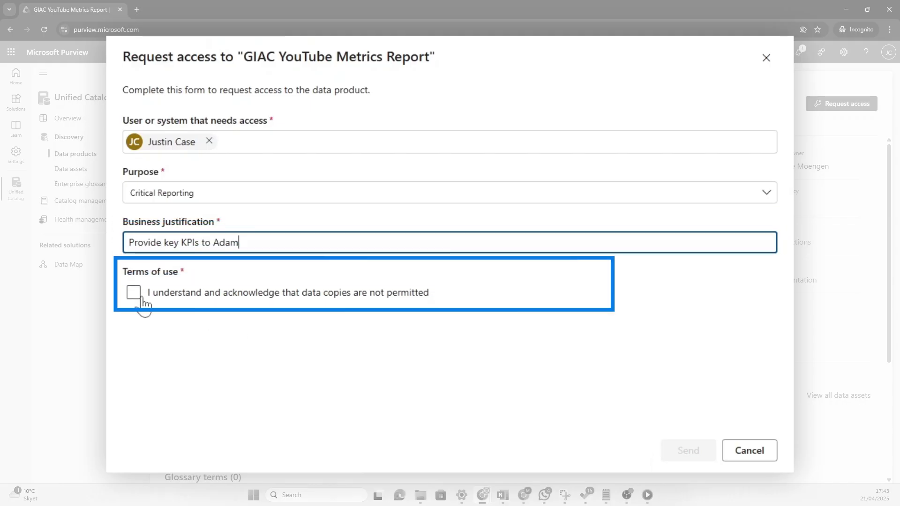
{"action": "left_click", "coordinate": [134, 293]}
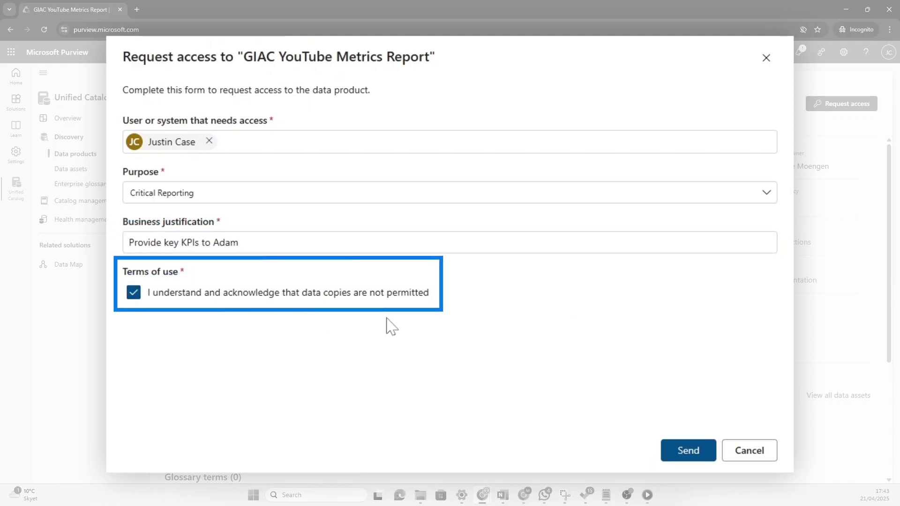
{"action": "left_click", "coordinate": [685, 457]}
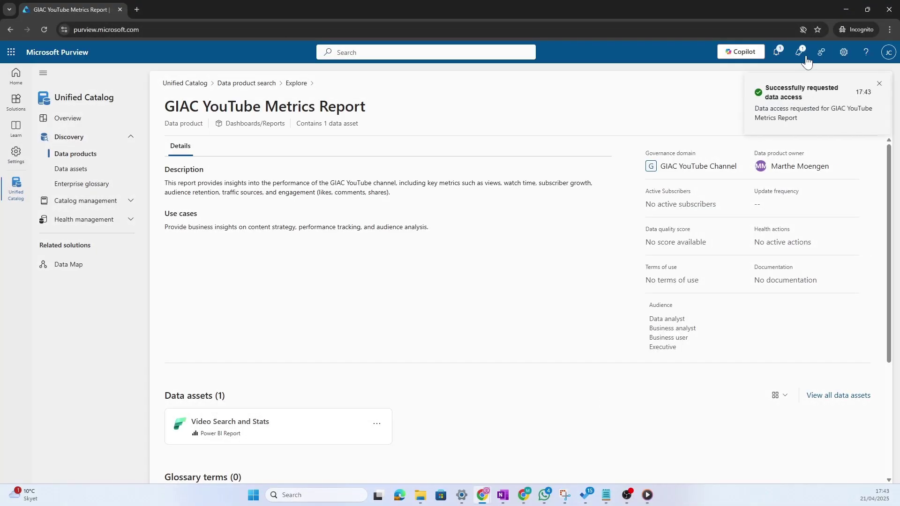
{"action": "left_click", "coordinate": [848, 10]}
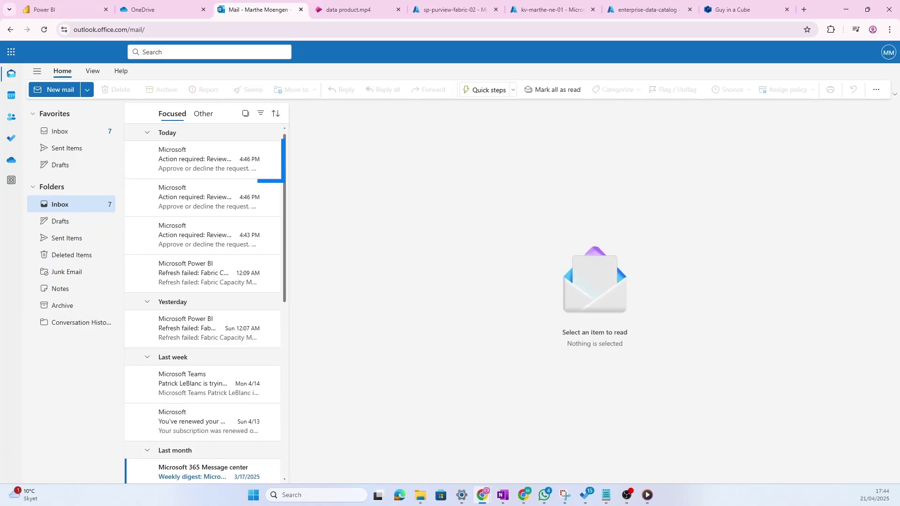
- Read the 'Action required' approval email and follow its link to all requests and approvals
{"action": "left_click", "coordinate": [190, 172]}
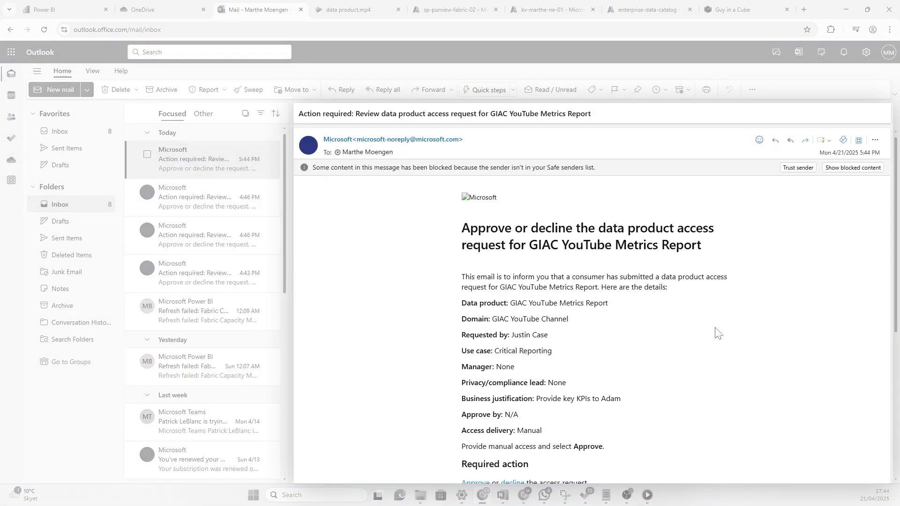
{"action": "scroll", "coordinate": [613, 257], "scroll_direction": "down", "scroll_amount": 5}
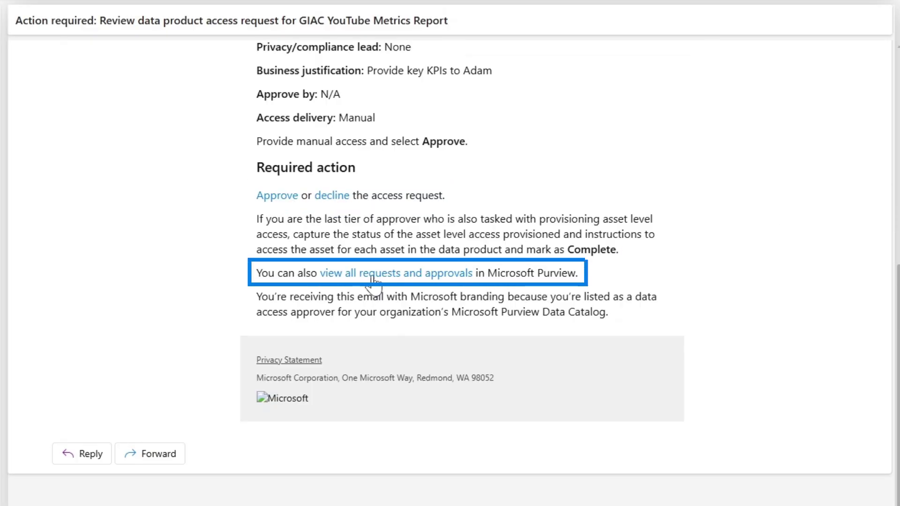
{"action": "left_click", "coordinate": [465, 276]}
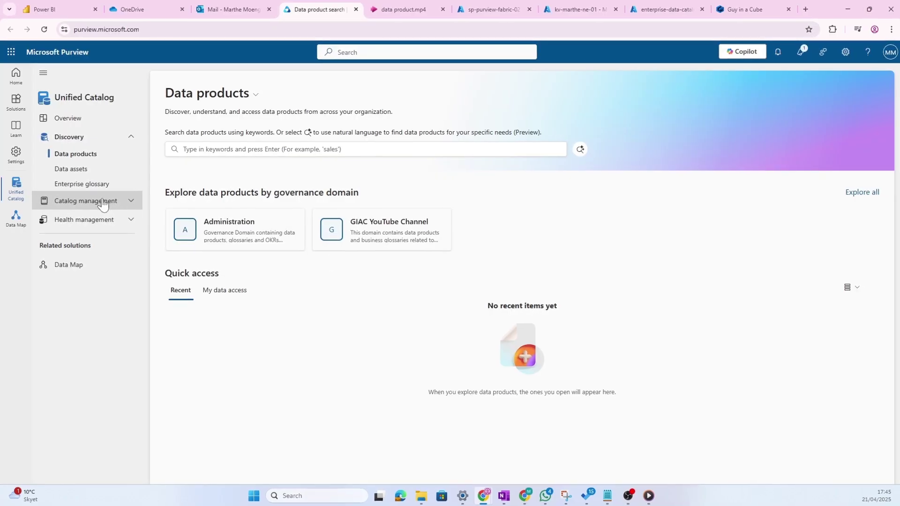
- Go to Catalog management Requests and show the GIAC YouTube Channel domain's requests
{"action": "left_click", "coordinate": [104, 203]}
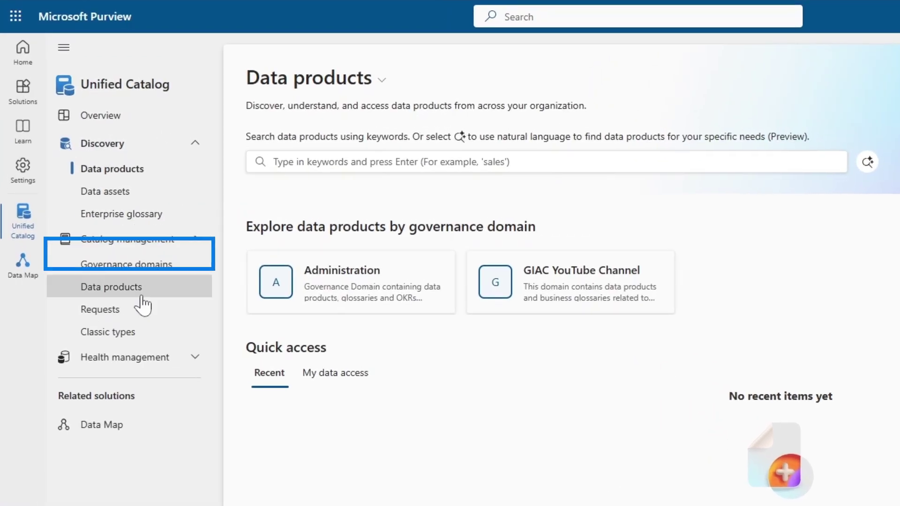
{"action": "left_click", "coordinate": [116, 311]}
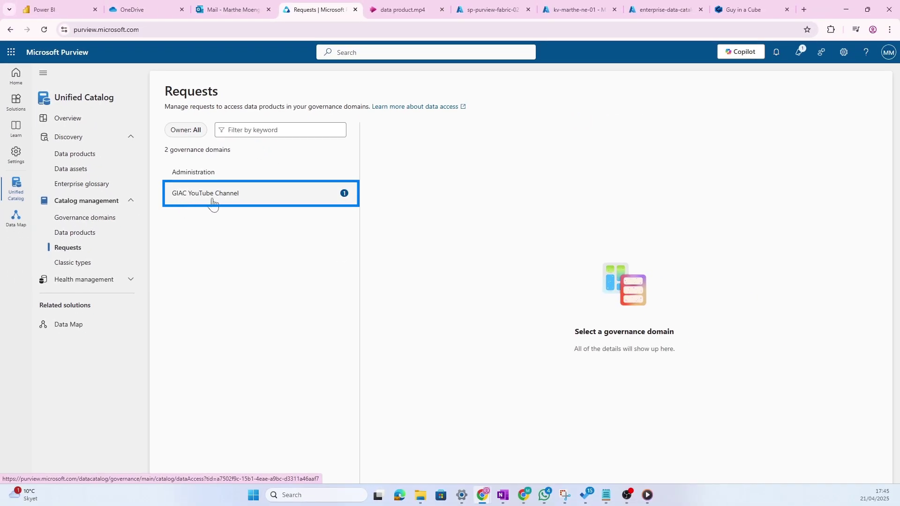
{"action": "left_click", "coordinate": [245, 205]}
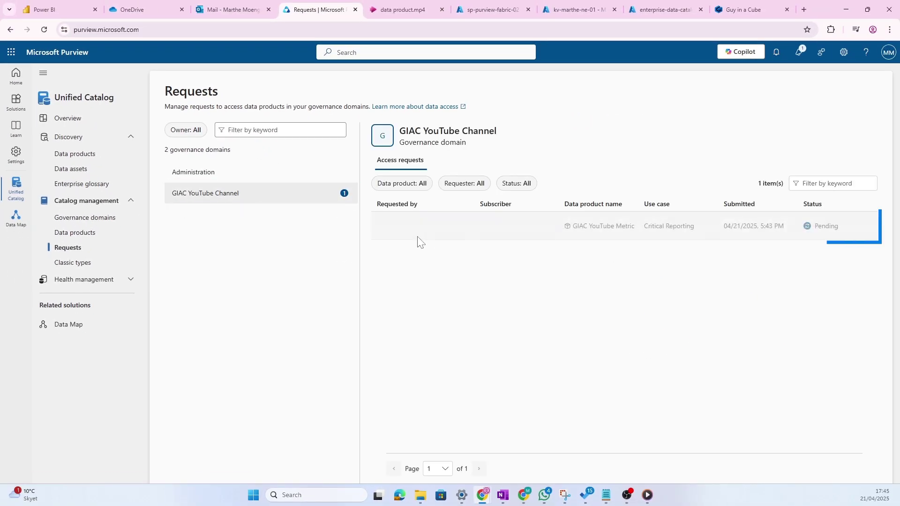
- Approve the Critical Reporting request, mark Video Search and Stats access as Provided, and complete it
{"action": "left_click", "coordinate": [792, 231]}
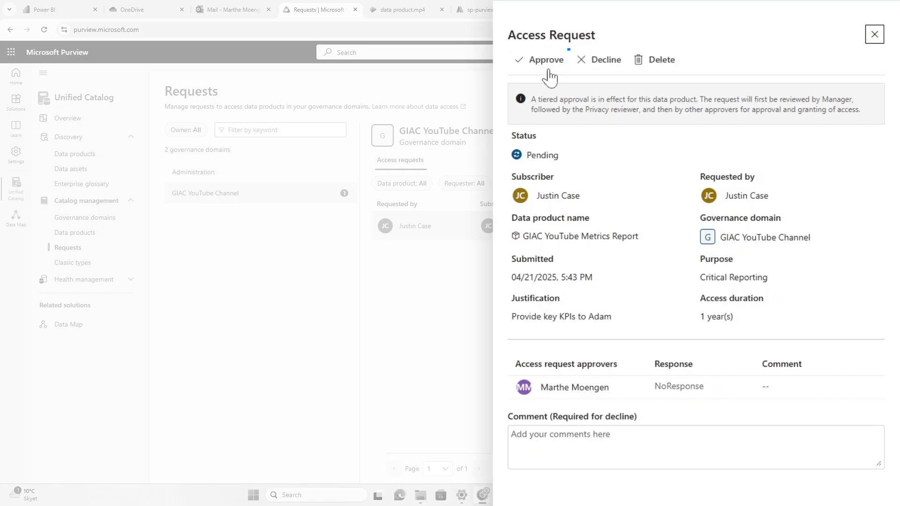
{"action": "scroll", "coordinate": [528, 430], "scroll_direction": "down", "scroll_amount": 2}
{"action": "left_click", "coordinate": [529, 489]}
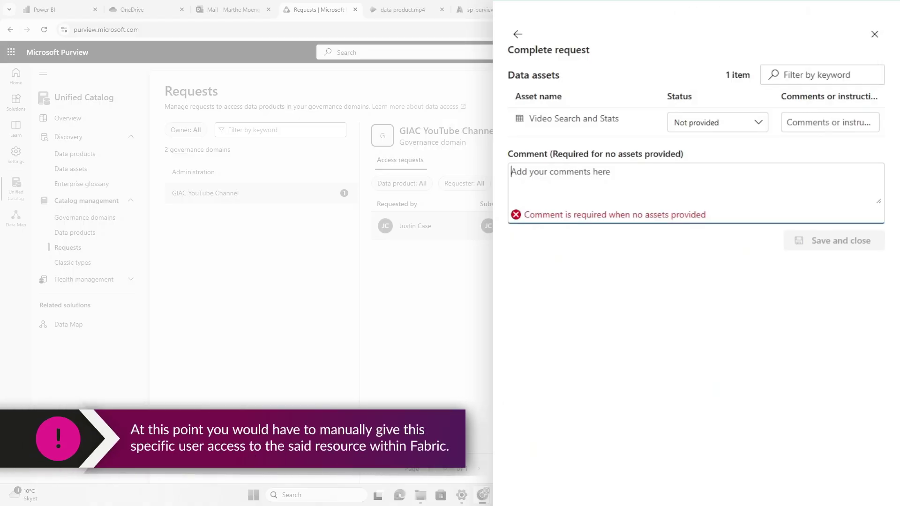
{"action": "left_click", "coordinate": [739, 121]}
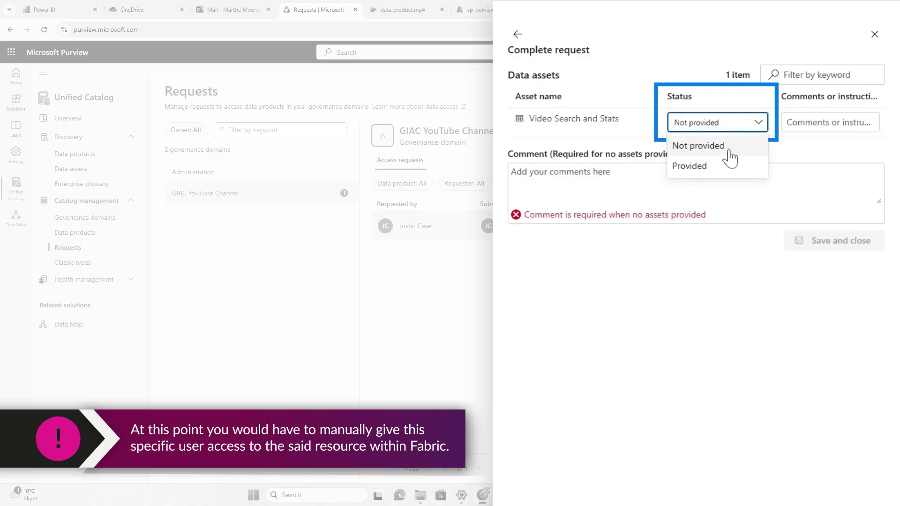
{"action": "left_click", "coordinate": [693, 165]}
{"action": "key", "text": "Tab"}
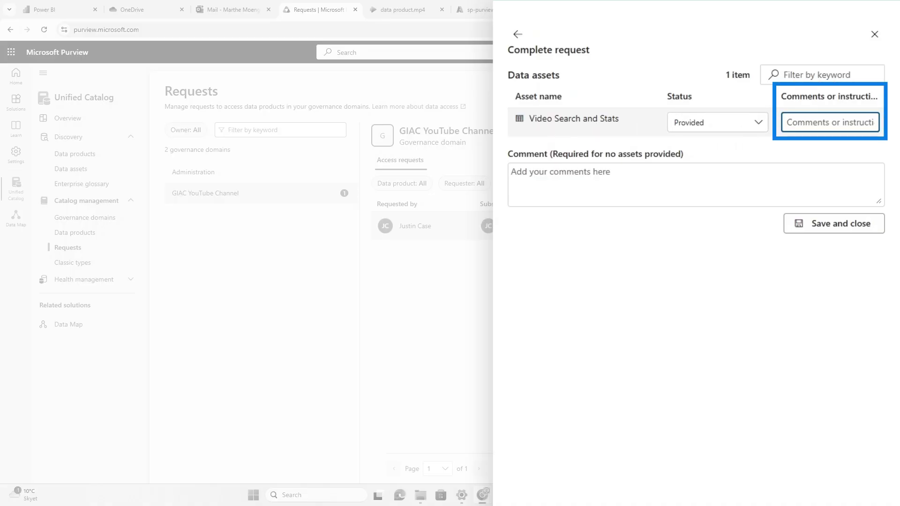
{"action": "scroll", "coordinate": [623, 255], "scroll_direction": "down", "scroll_amount": 2}
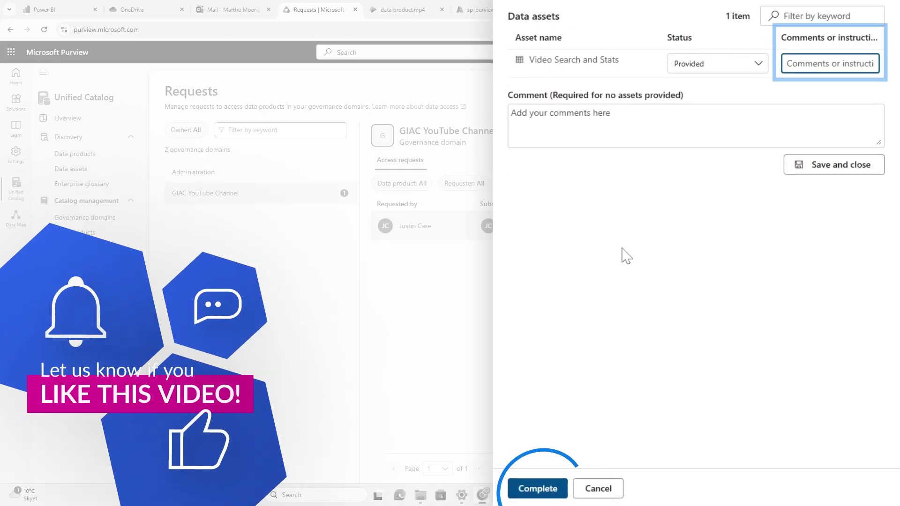
{"action": "left_click", "coordinate": [531, 489]}
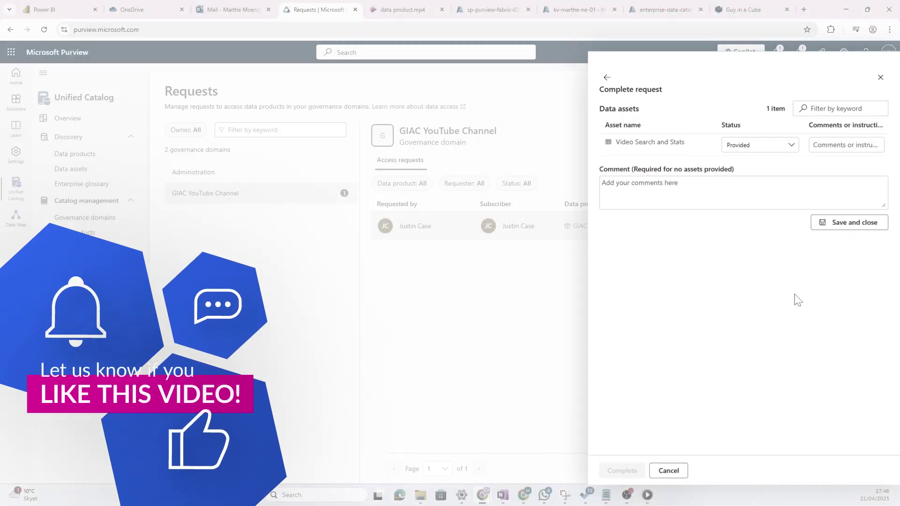